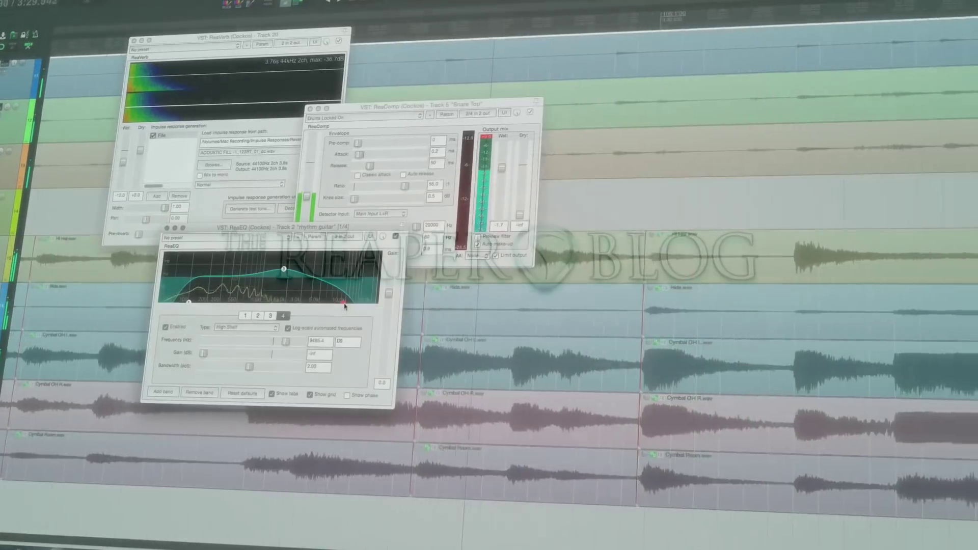
Drag ReaEQ band 4's high-shelf node up to about 18033 Hz.
left_click_drag(344, 303, 377, 305)
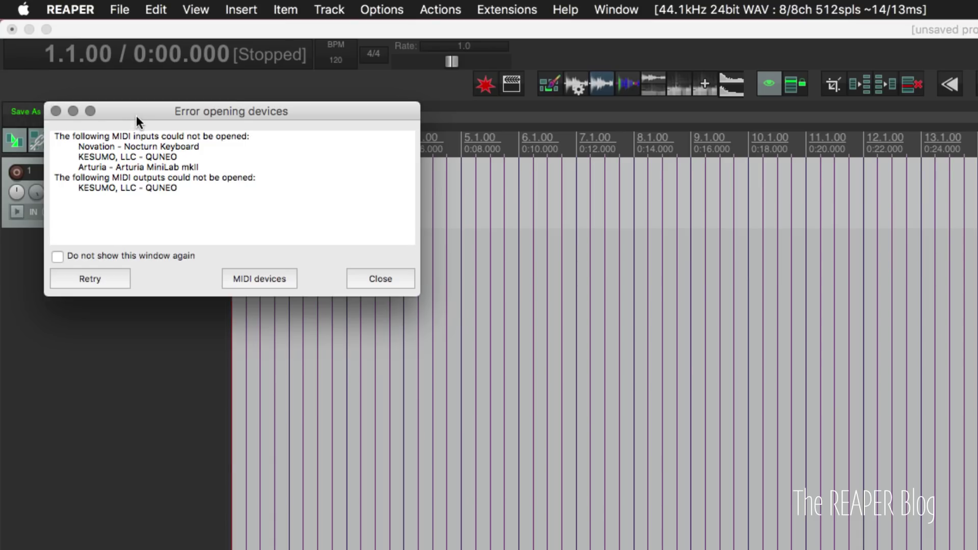
Nudge the Error opening devices dialog slightly upward.
left_click_drag(136, 115, 136, 112)
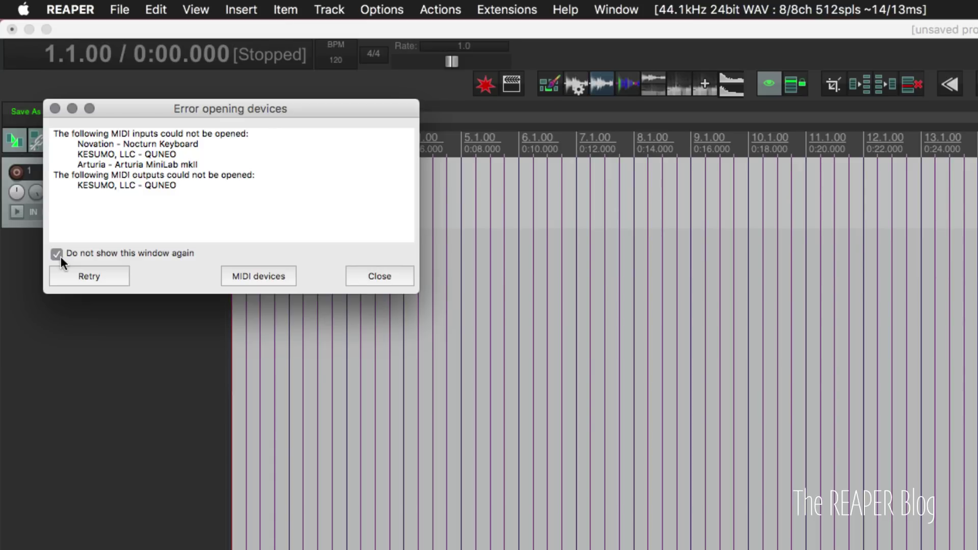
Retry the missing MIDI devices and open Preferences at Audio > MIDI Devices.
left_click(97, 275)
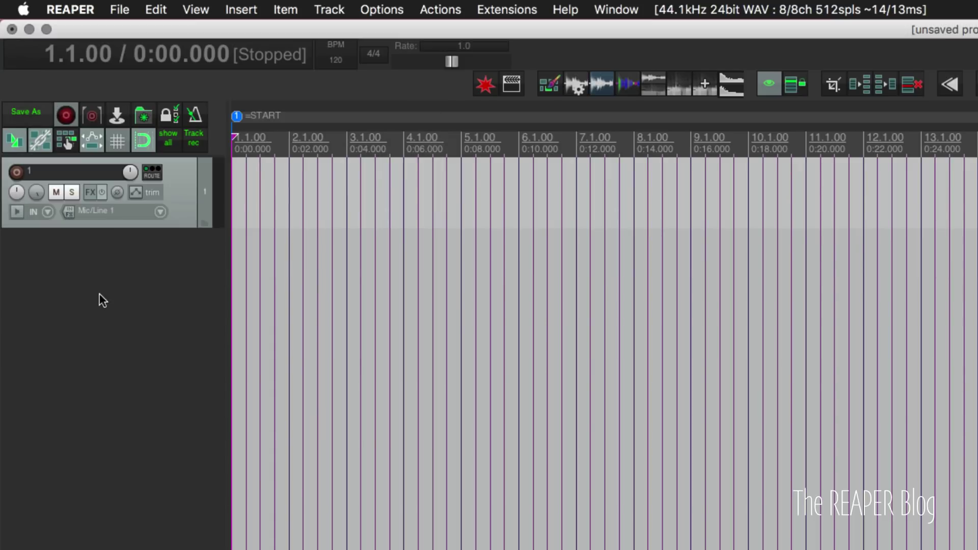
key("super+comma")
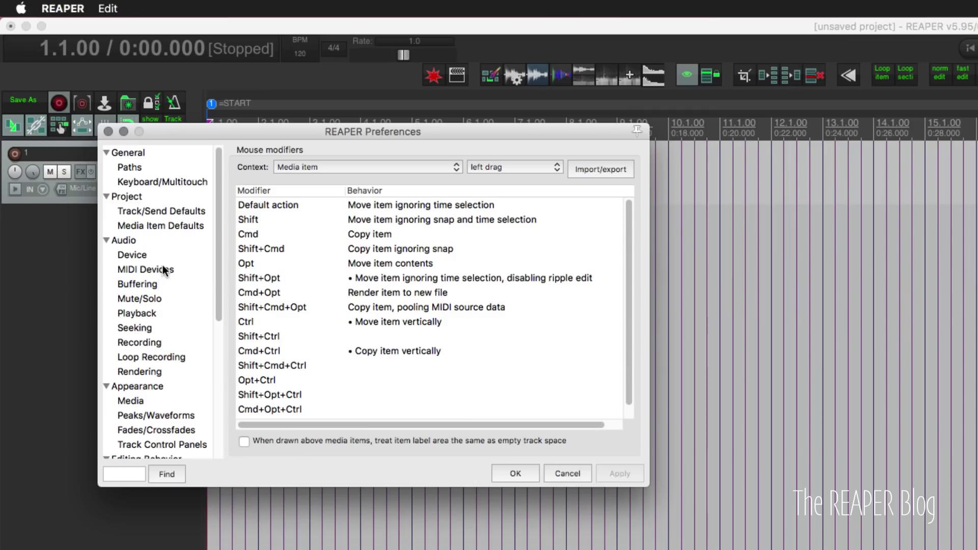
left_click(164, 271)
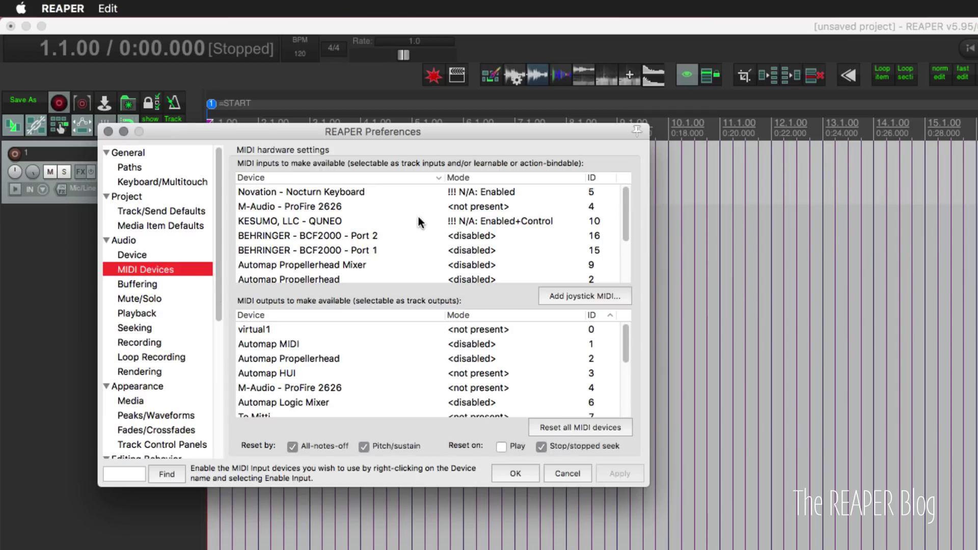
scroll(466, 237, "down", 5)
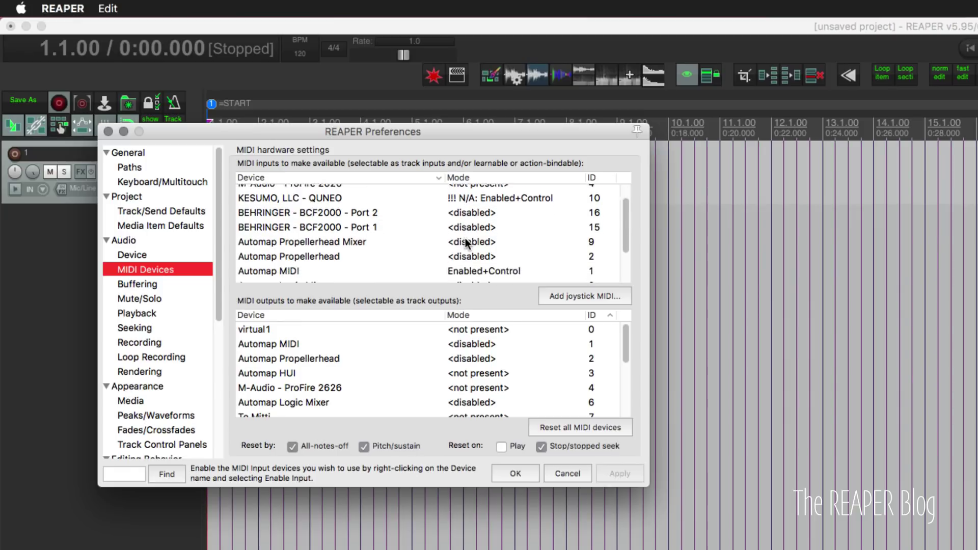
Select the Novation - Nocturn Keyboard row in the MIDI inputs list.
left_click(483, 274)
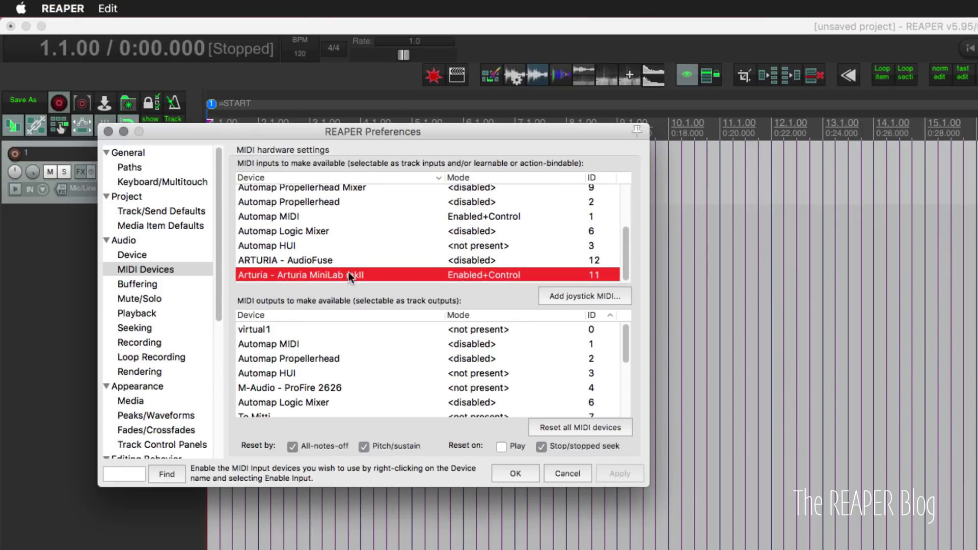
scroll(516, 271, "up", 2)
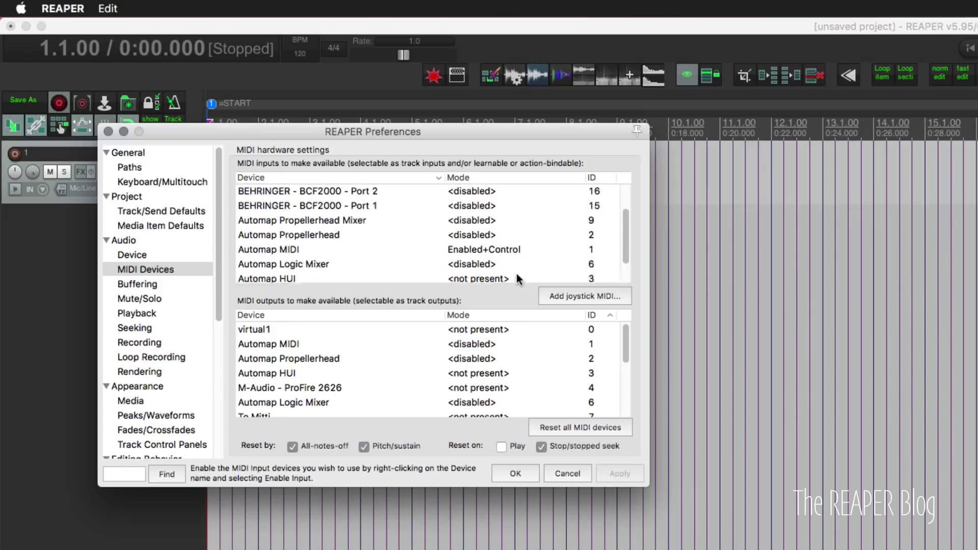
scroll(493, 273, "down", 2)
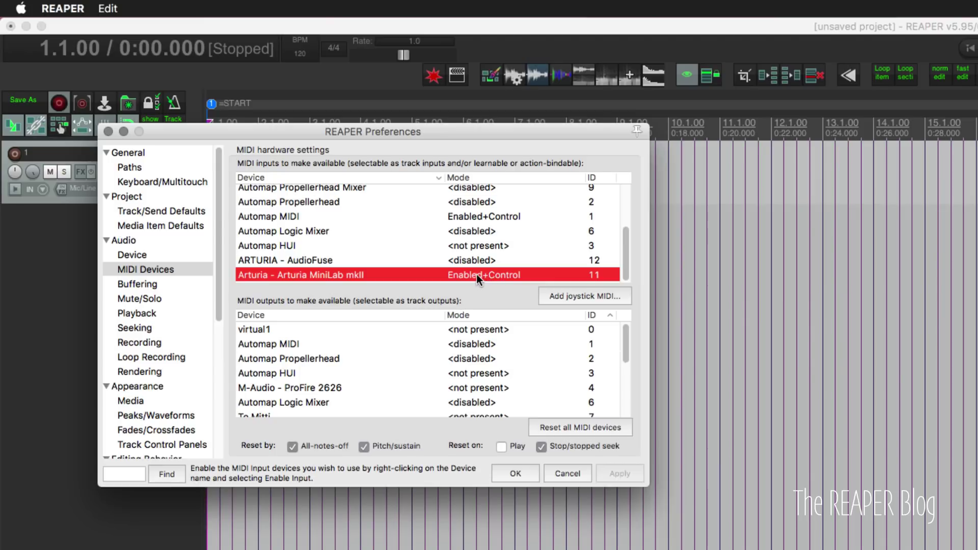
scroll(476, 273, "up", 4)
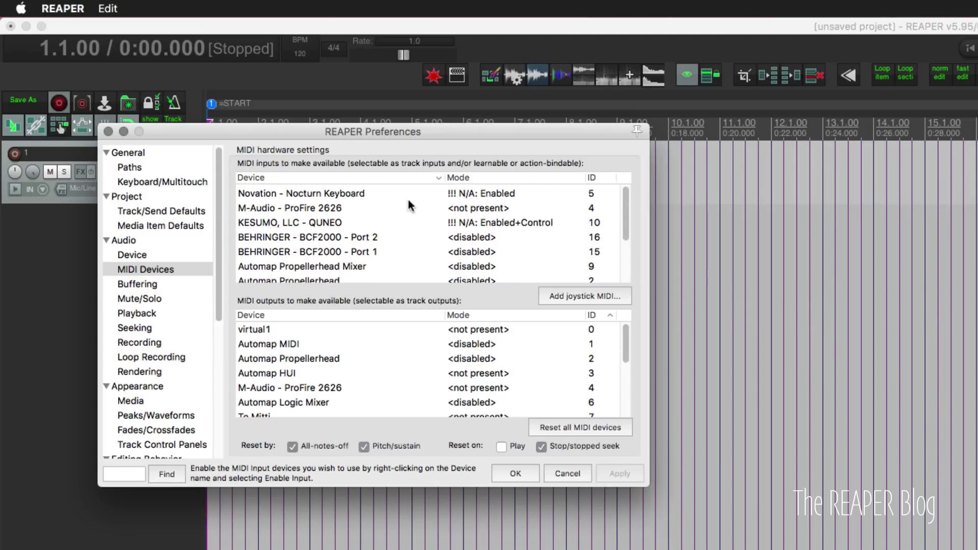
left_click(381, 196)
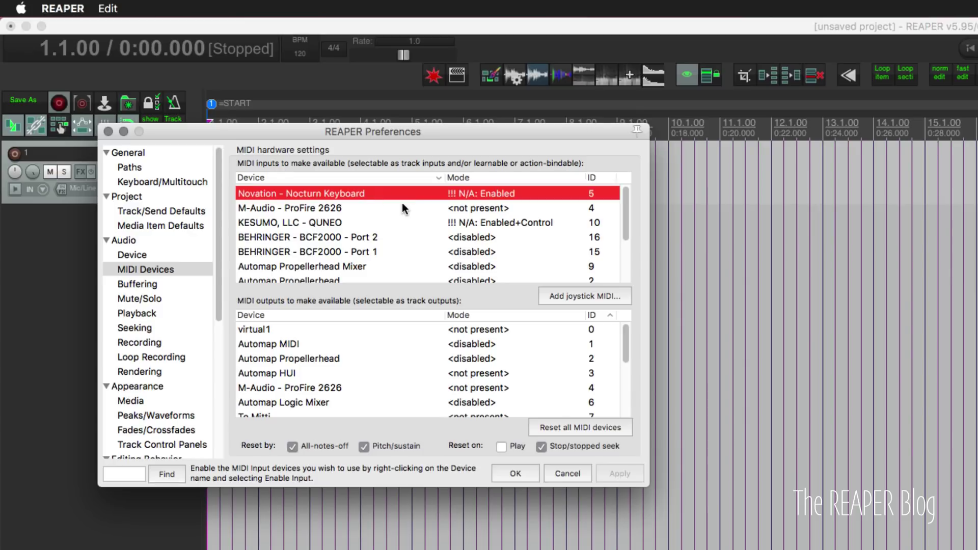
Turn off Enable input from this device for the Novation - Nocturn Keyboard.
double_click(479, 193)
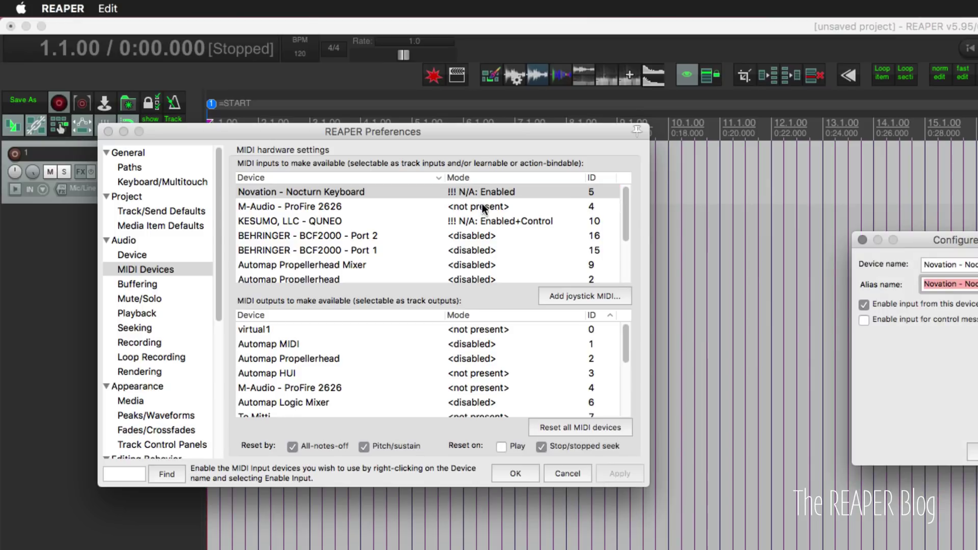
left_click_drag(920, 241, 460, 202)
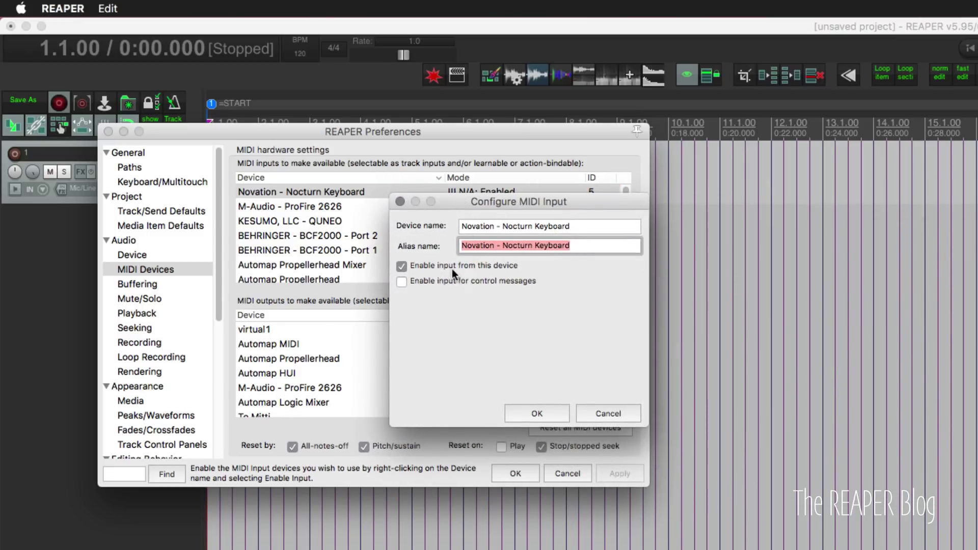
left_click(402, 266)
left_click(538, 411)
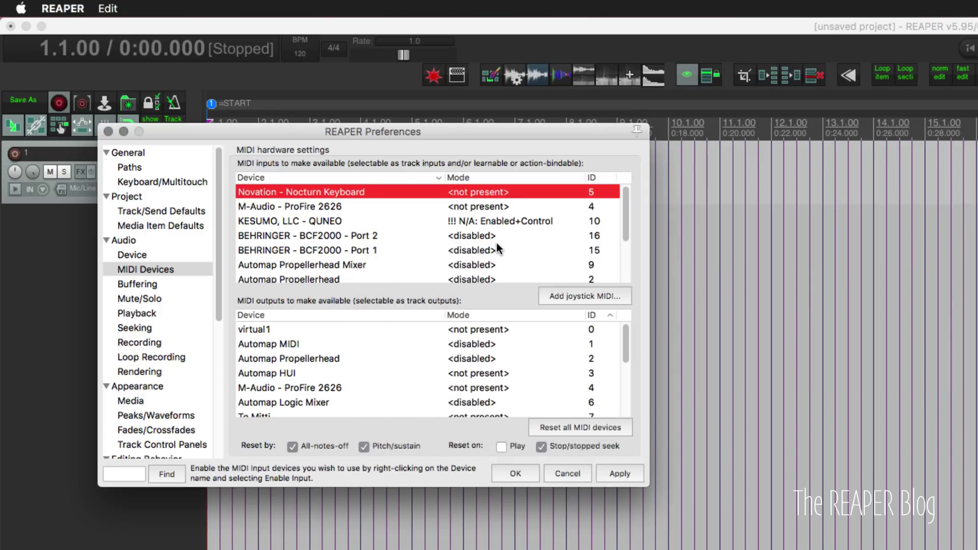
Select the KESUMO, LLC - QUNEO input and scroll through the device lists.
left_click(479, 221)
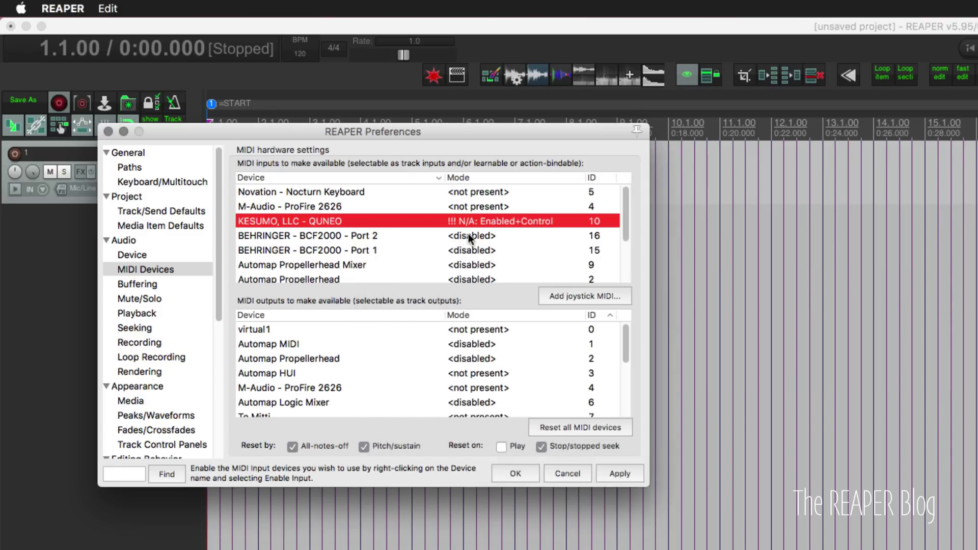
scroll(496, 244, "down", 2)
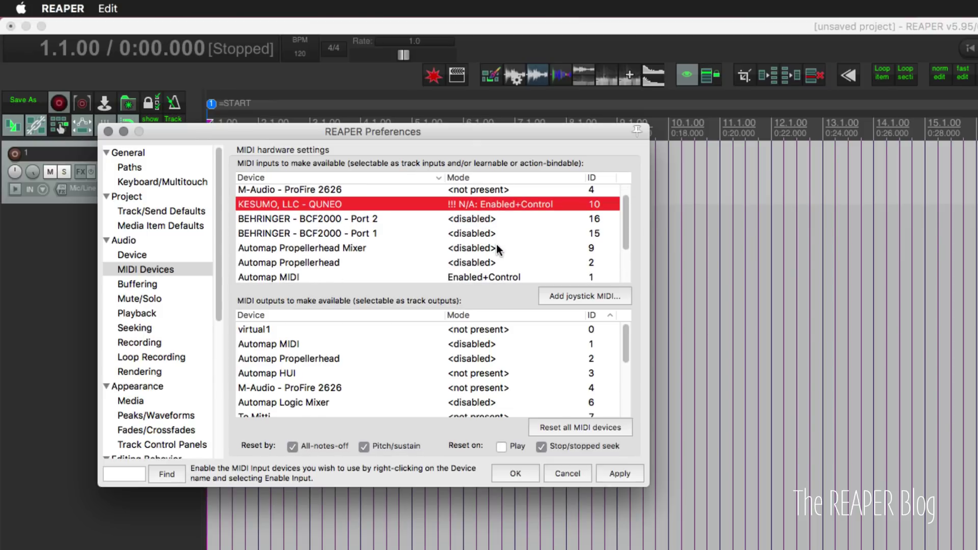
scroll(496, 243, "up", 2)
scroll(496, 244, "down", 4)
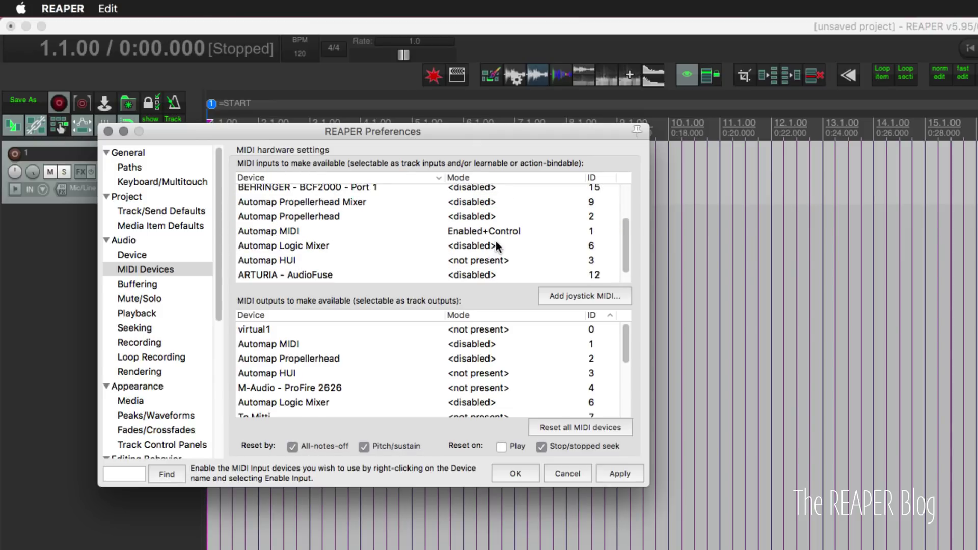
scroll(419, 262, "down", 1)
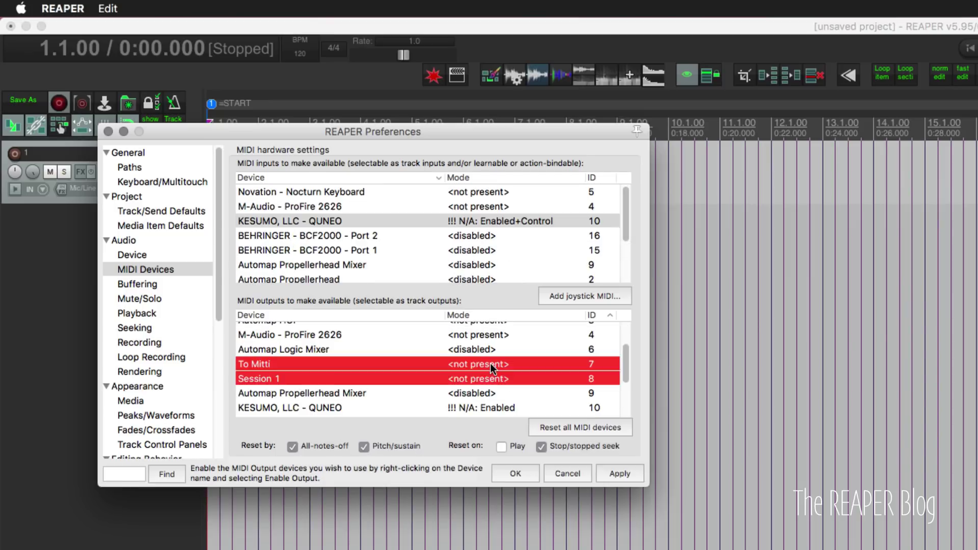
Forget the missing To Mitti and Session 1 MIDI output devices.
left_click(490, 364)
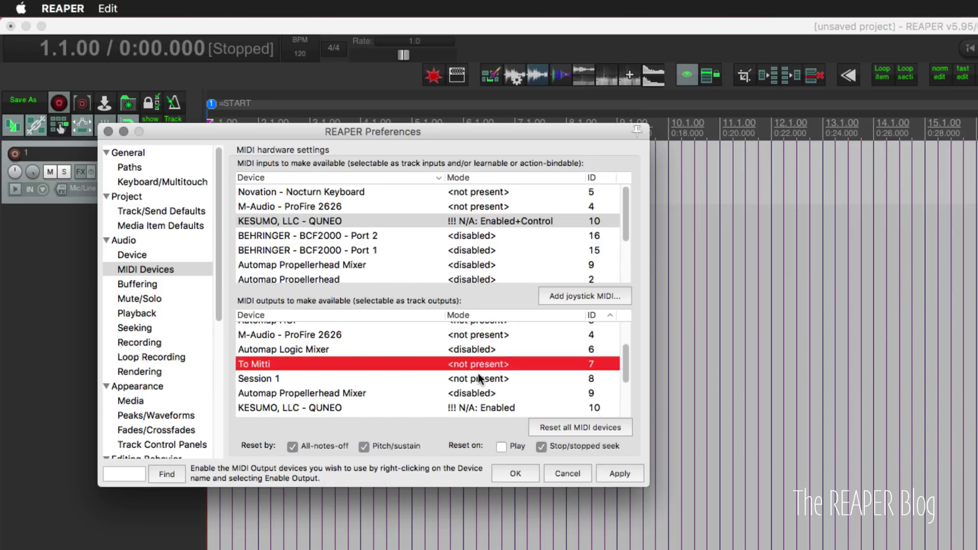
left_click(470, 378, "shift")
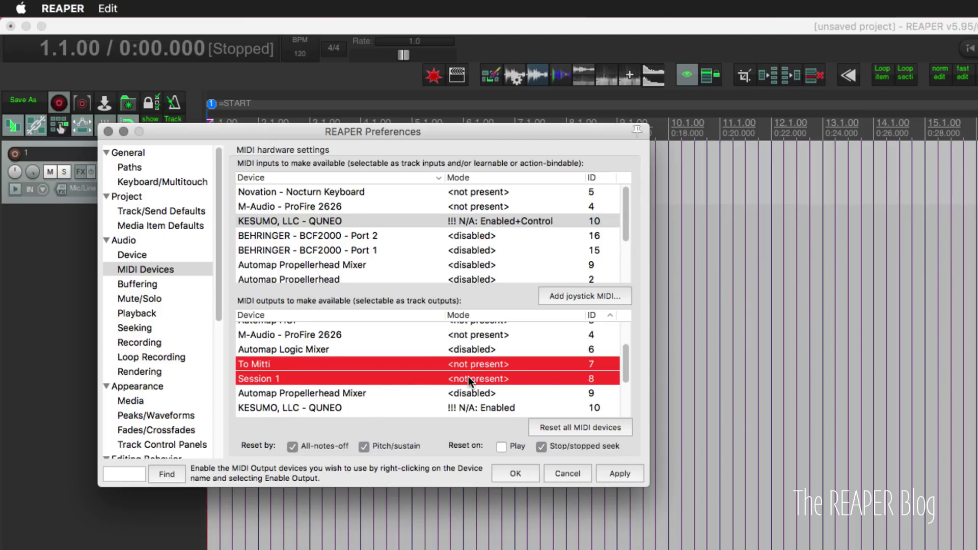
right_click(442, 372)
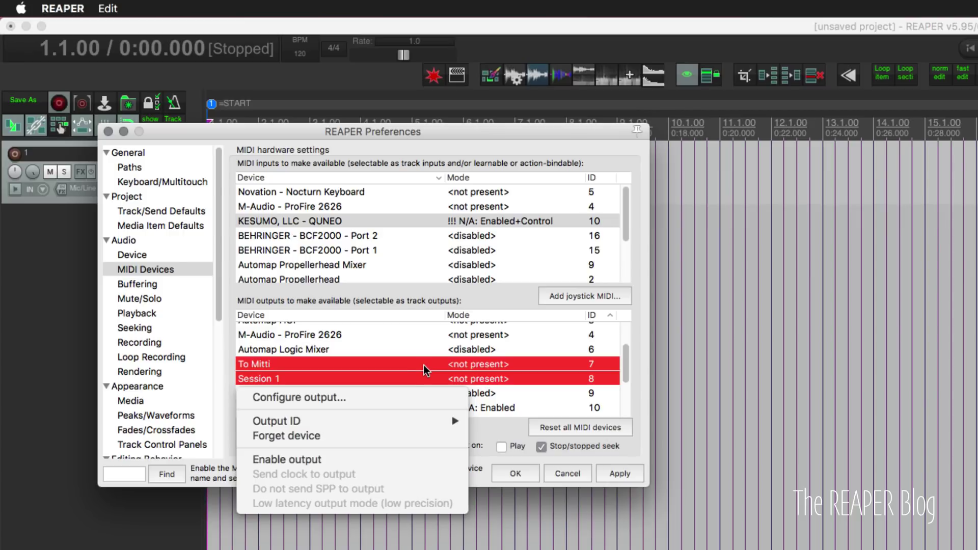
mouse_move(374, 419)
left_click(308, 436)
left_click(519, 221)
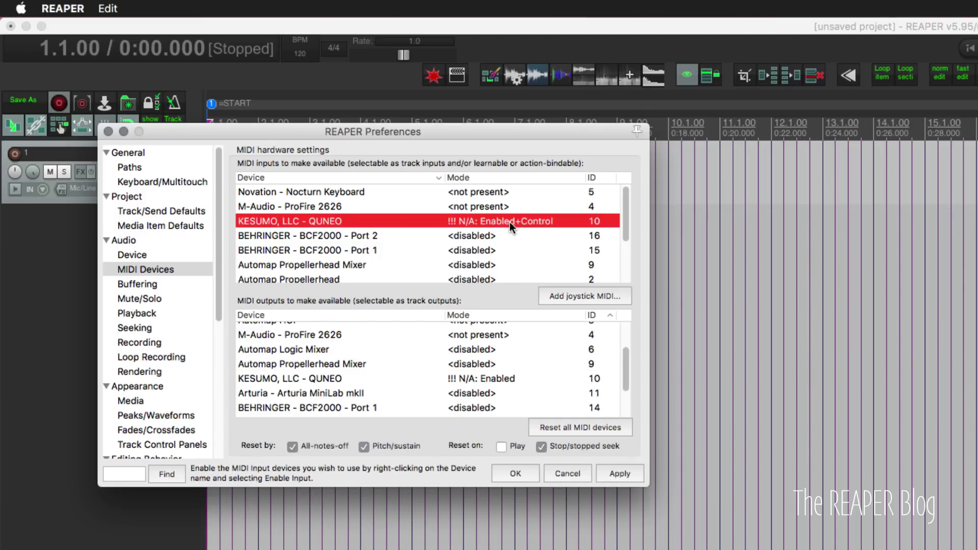
Assign Input ID 13 to the KESUMO, LLC - QUNEO input.
right_click(487, 220)
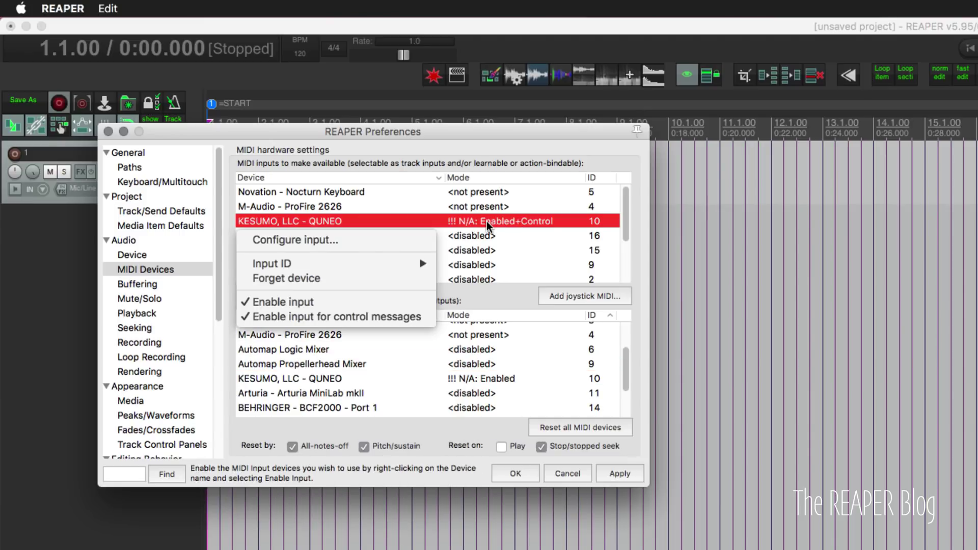
mouse_move(316, 263)
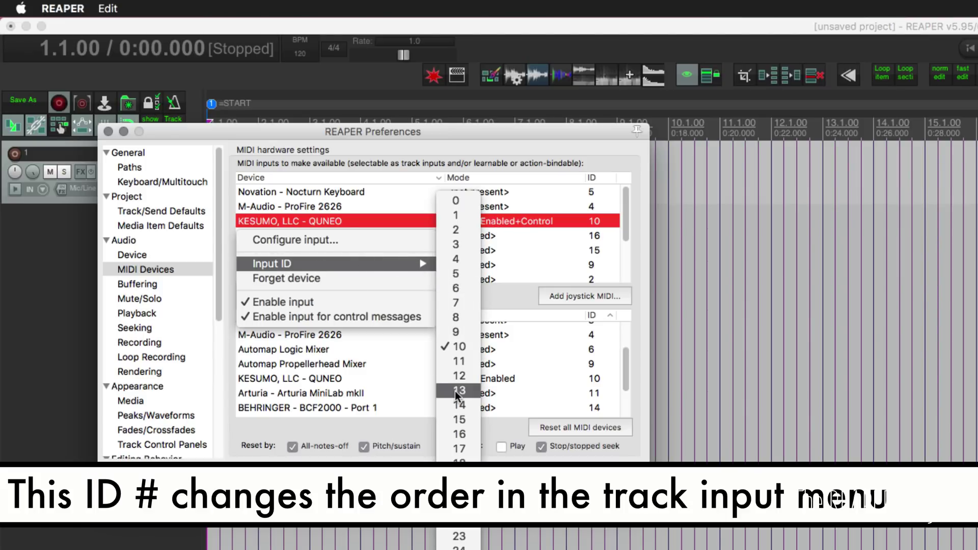
left_click(469, 392)
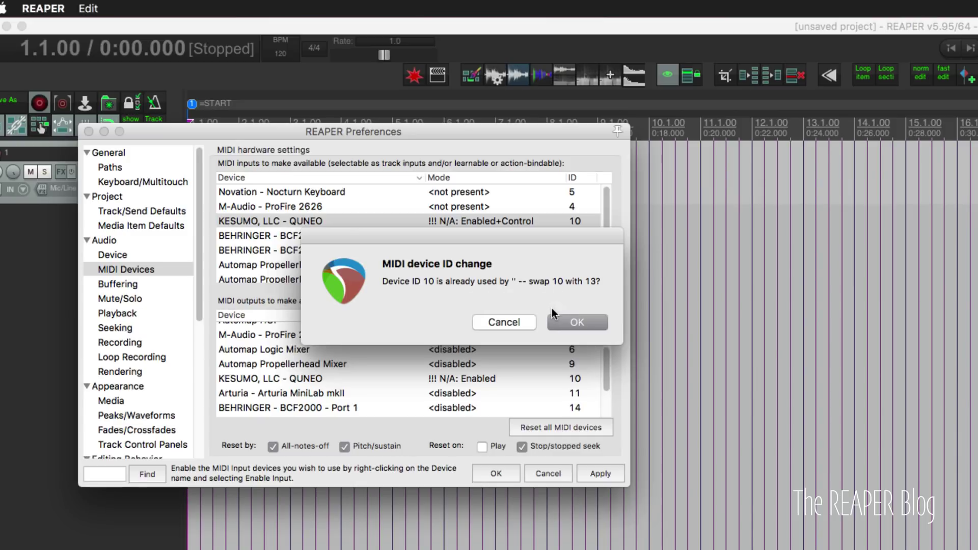
Confirm the ID 10-to-13 swap and enable warnings for missing enabled MIDI devices.
left_click(578, 322)
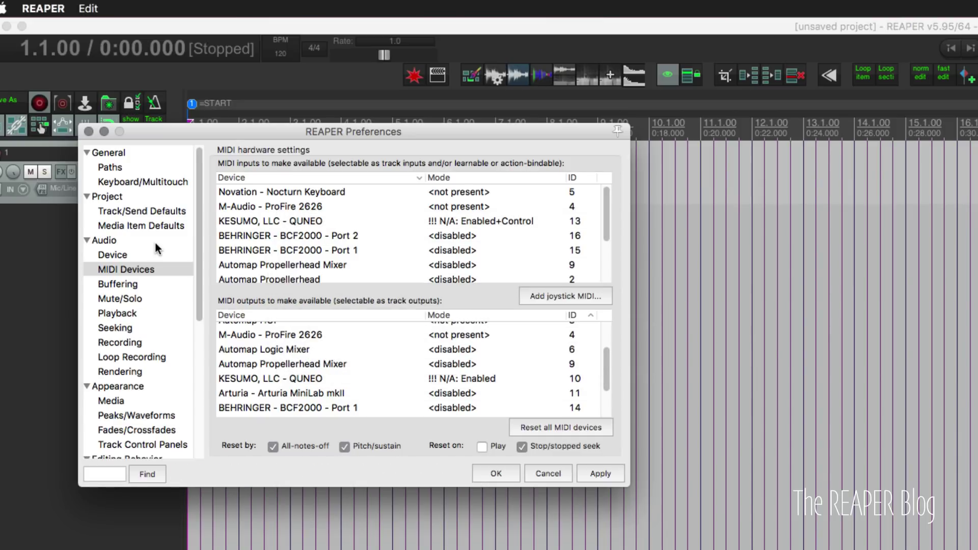
left_click(139, 241)
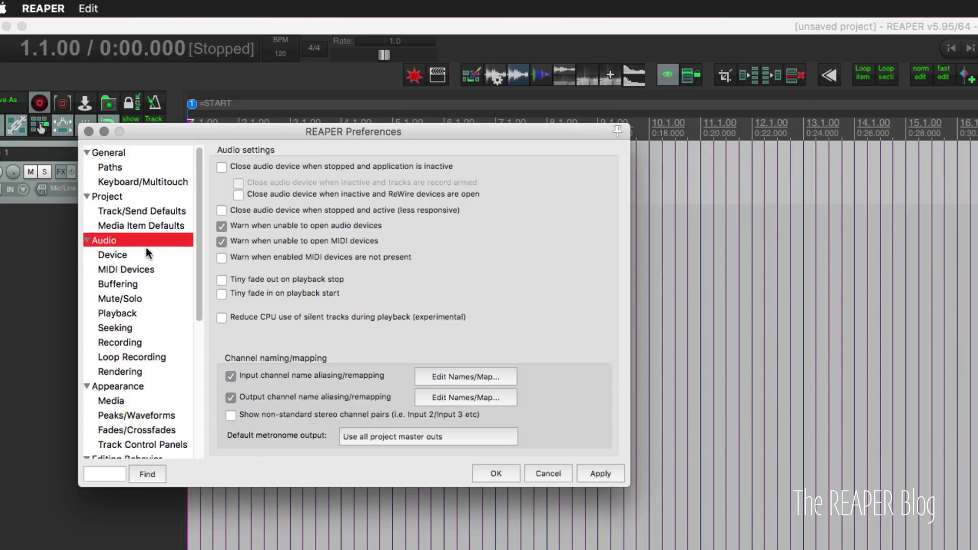
mouse_move(289, 227)
left_click(260, 267)
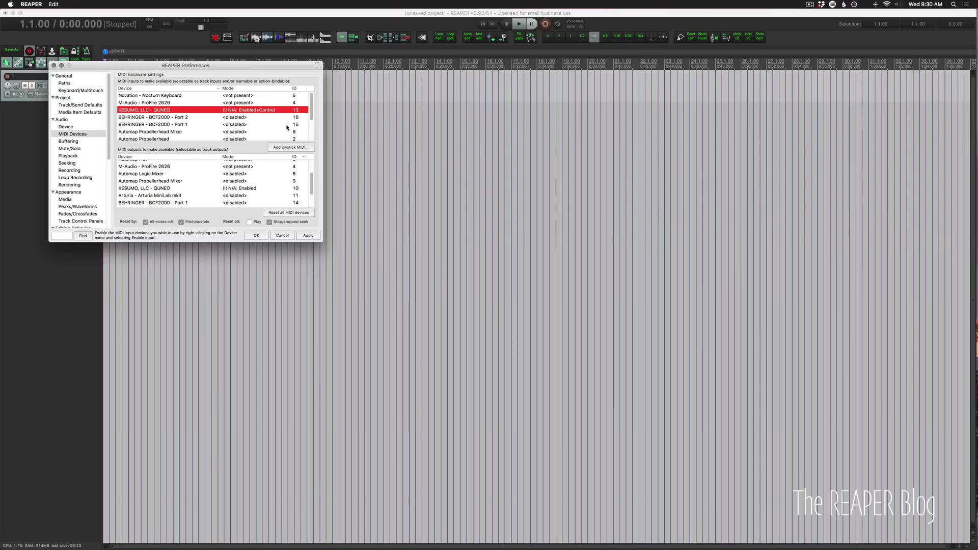
Sort the MIDI inputs list by device name, then mode, then ID number.
left_click(175, 88)
left_click(180, 91)
left_click(179, 91)
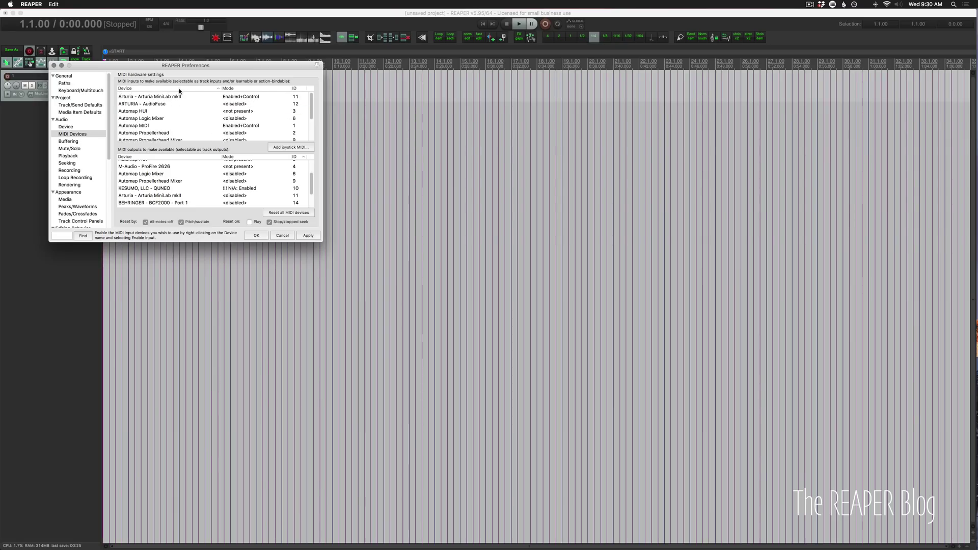
left_click(254, 89)
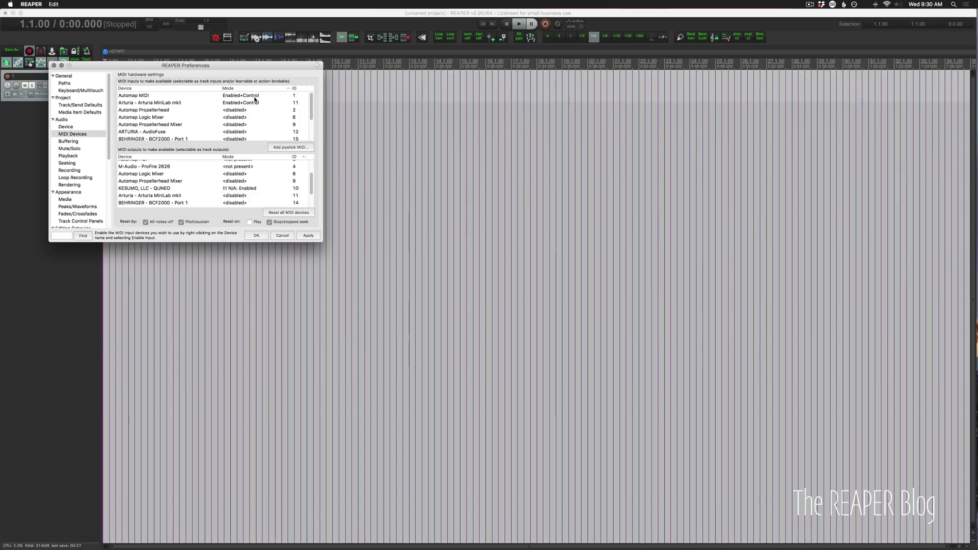
left_click(295, 88)
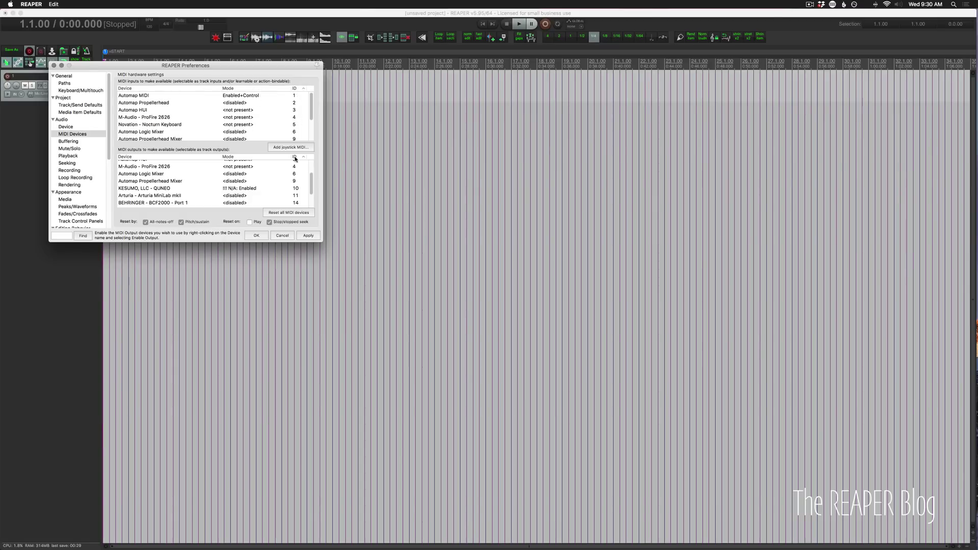
Inspect Automap Propellerhead Mixer's Input ID and Output ID submenus, leaving output ID 9.
left_click(235, 104)
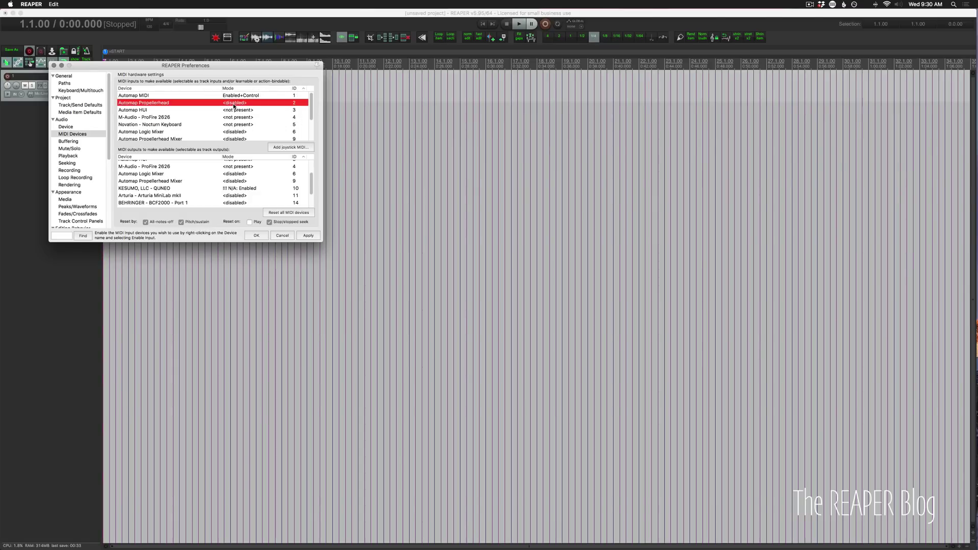
scroll(234, 106, "down", 1)
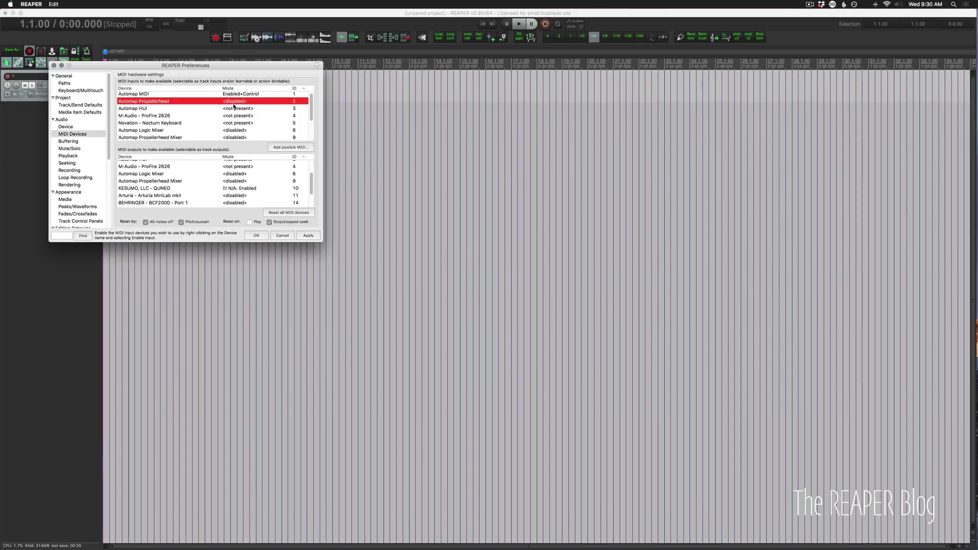
scroll(250, 105, "down", 5)
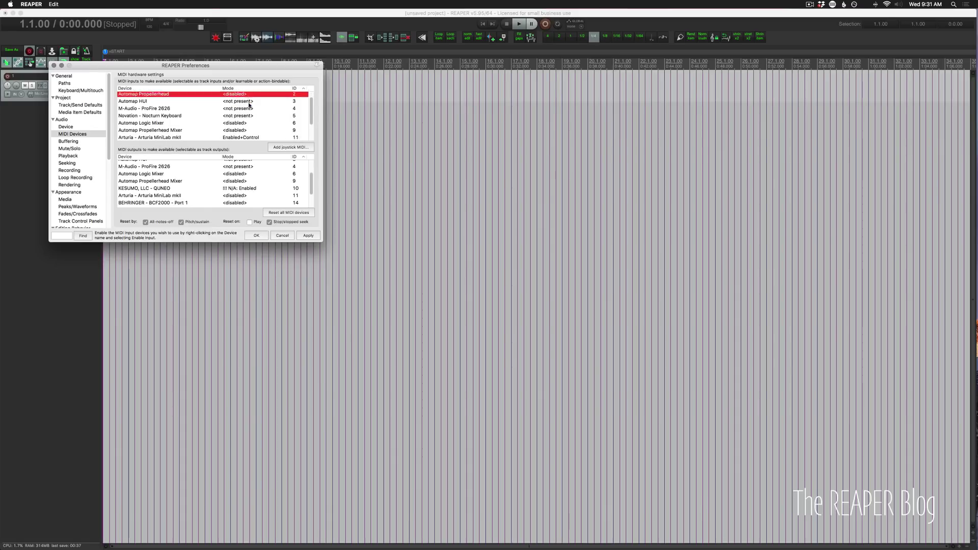
right_click(292, 104)
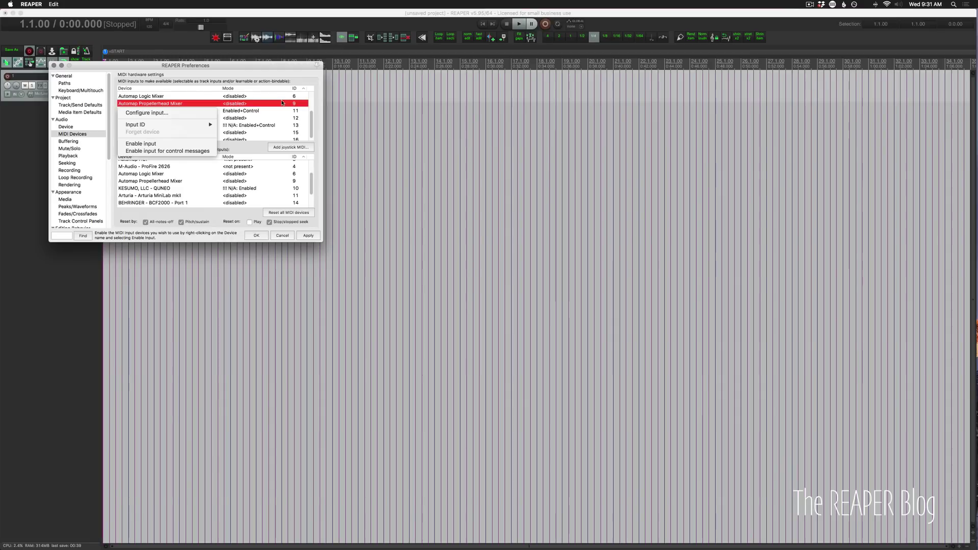
mouse_move(199, 126)
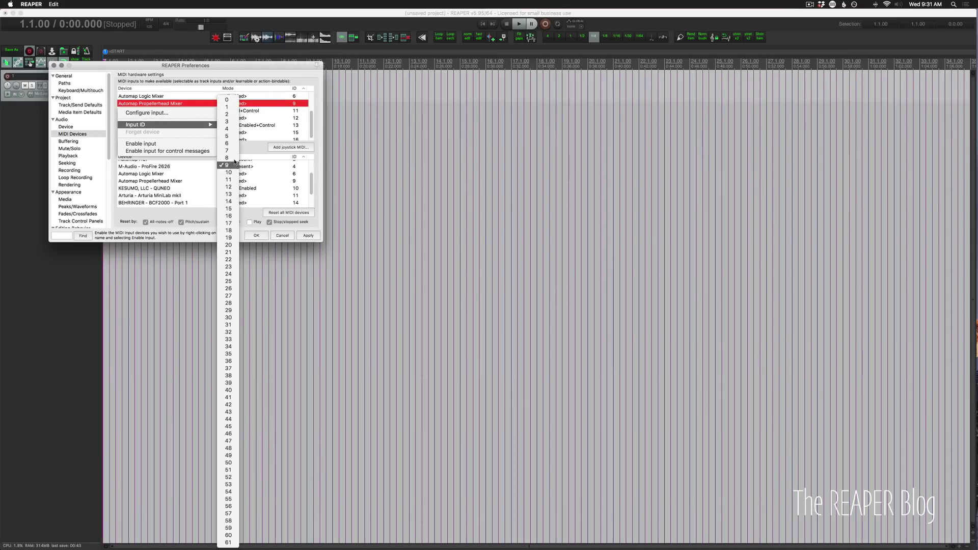
left_click(263, 133)
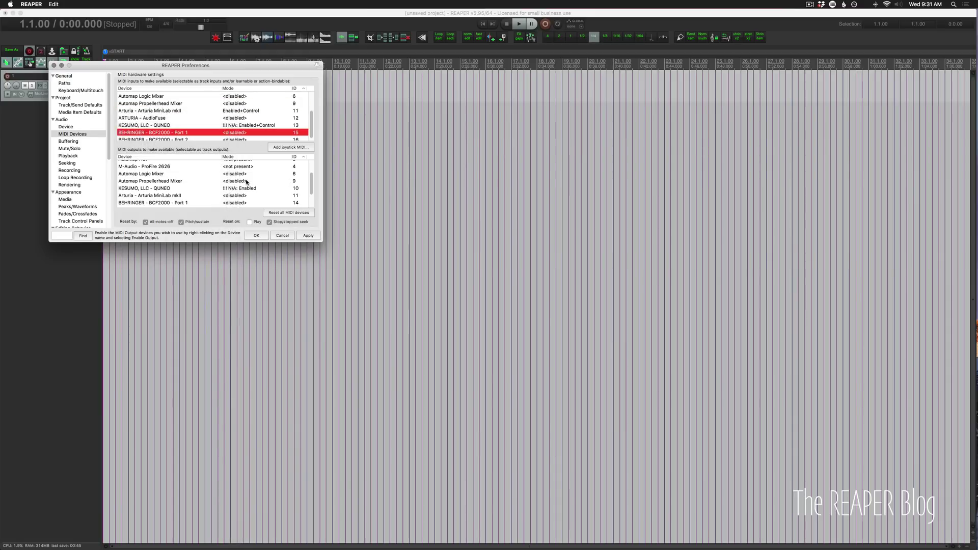
right_click(214, 181)
mouse_move(213, 207)
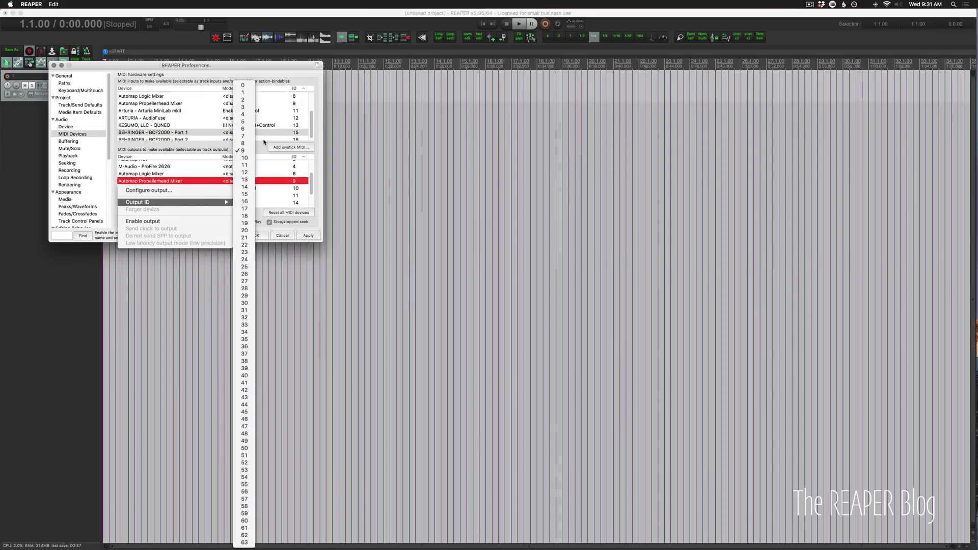
left_click(314, 219)
Step through the Automap MIDI, HUI, Logic Mixer and Propellerhead Mixer inputs.
scroll(300, 193, "down", 1)
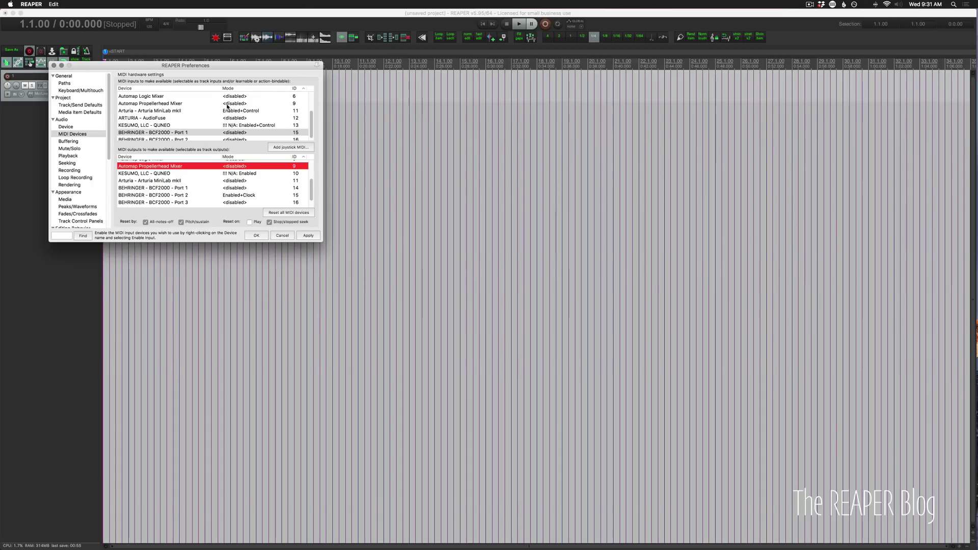
scroll(247, 122, "down", 1)
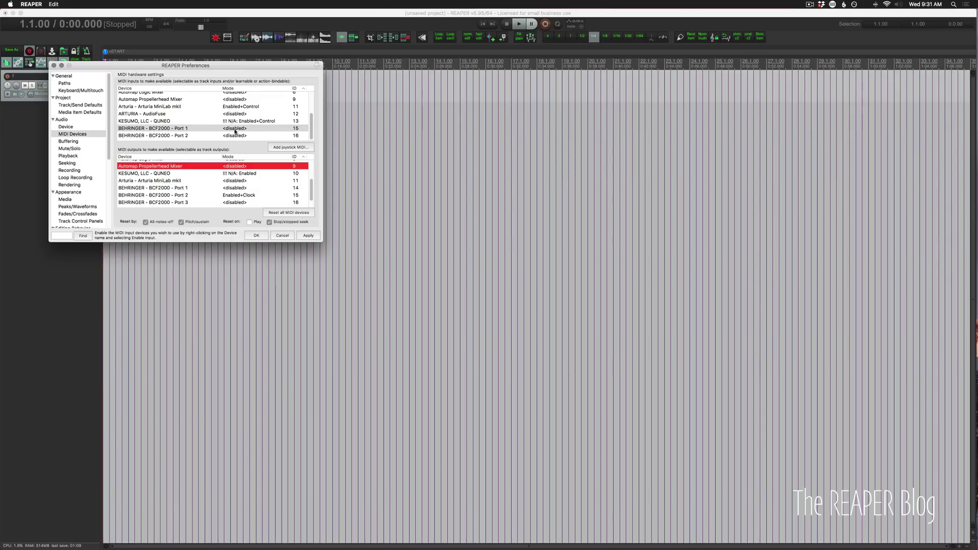
scroll(201, 130, "up", 5)
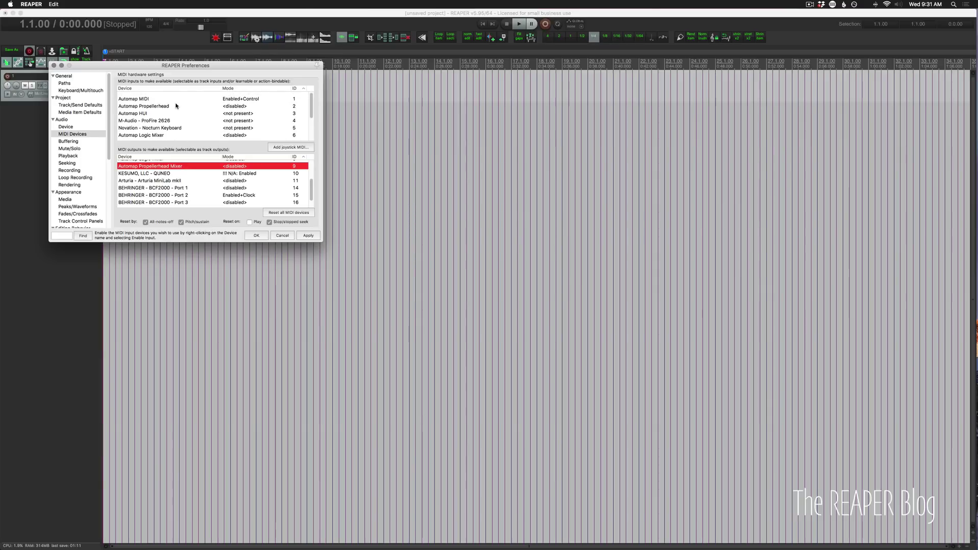
left_click(177, 100)
scroll(238, 117, "down", 1)
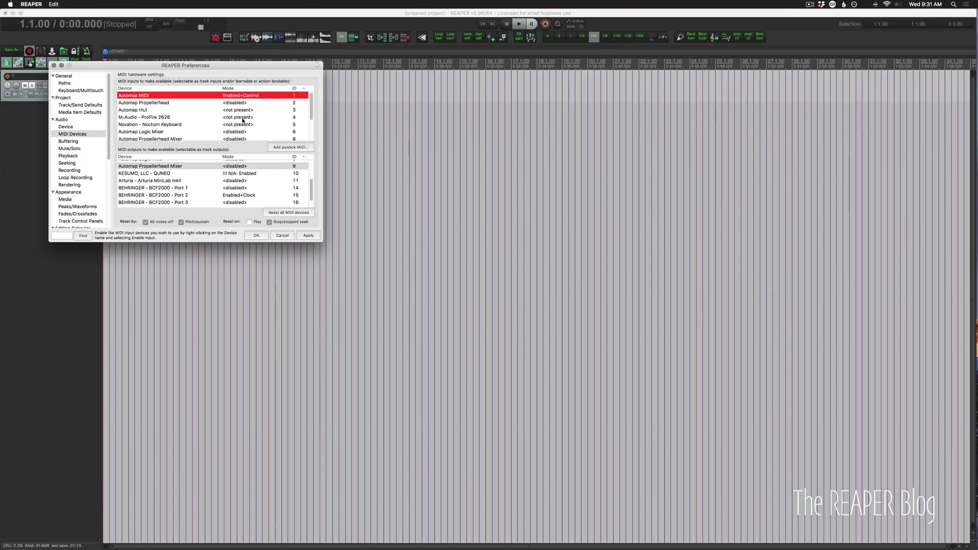
key("Down")
key("Down")
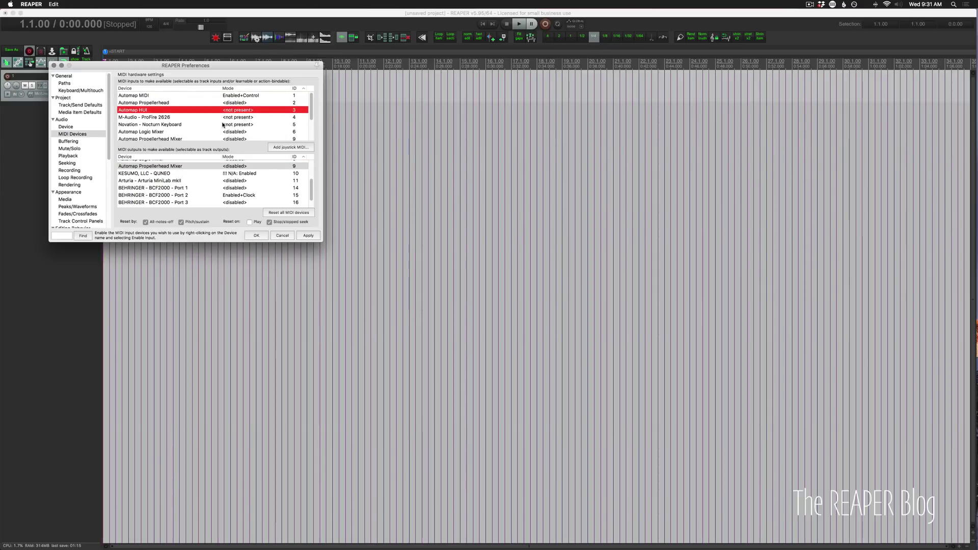
key("Down")
key("Down")
key("Down")
scroll(188, 131, "down", 2)
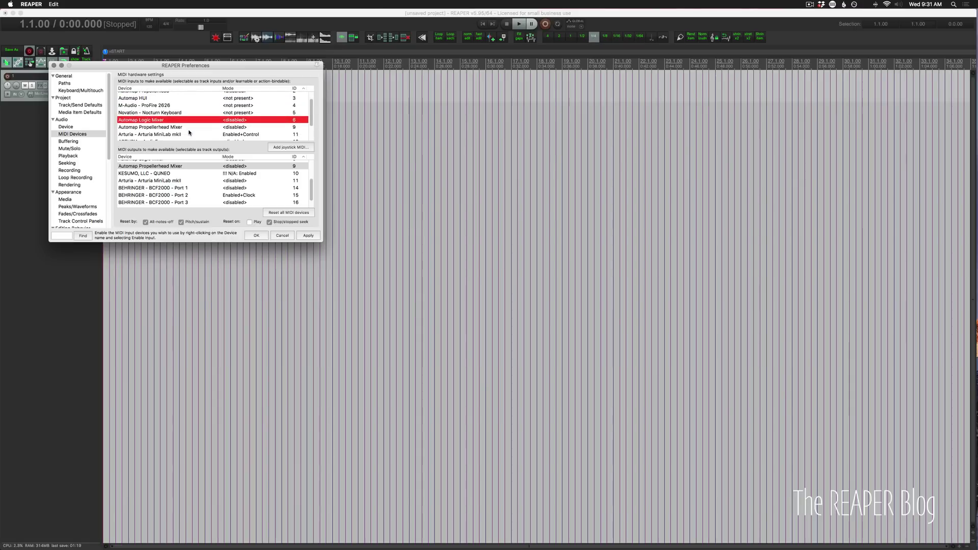
key("Down")
scroll(193, 135, "down", 2)
scroll(199, 137, "up", 4)
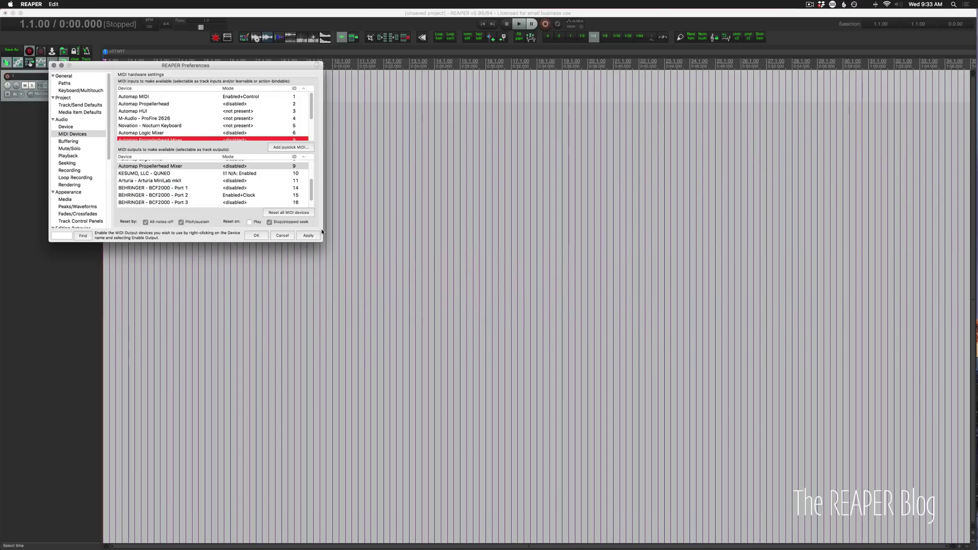
Switch to Finder and Quick Look reaper-midihw.ini in the REAPER folder.
key("super+Tab")
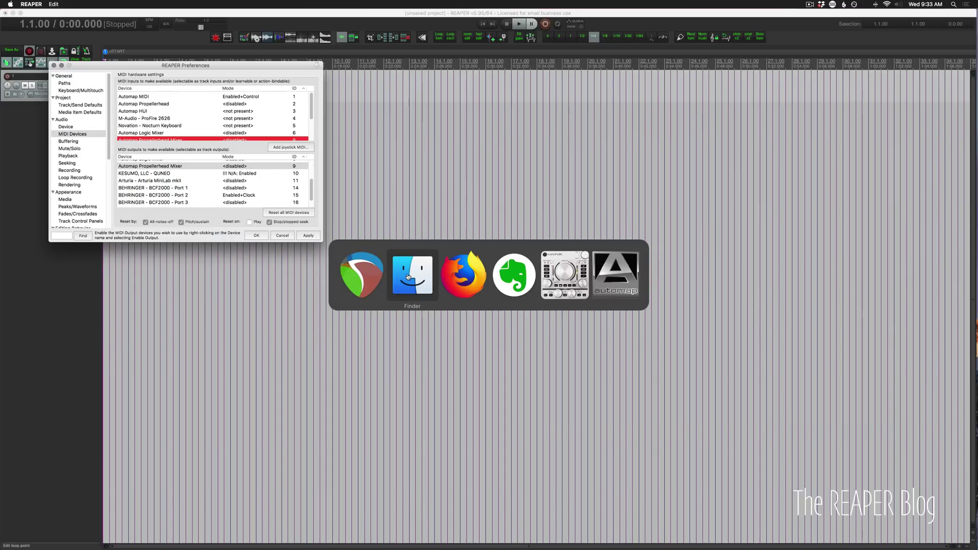
left_click(408, 277)
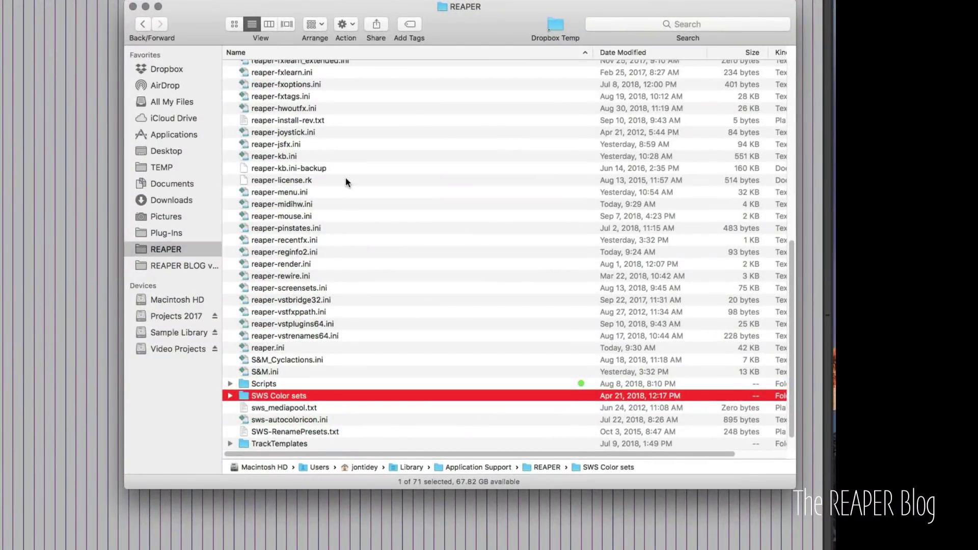
left_click(326, 204)
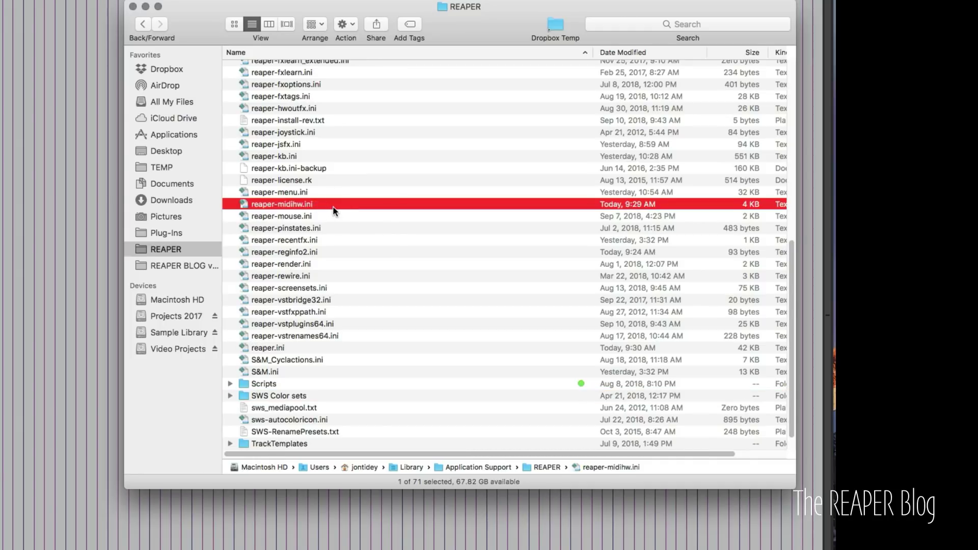
key("space")
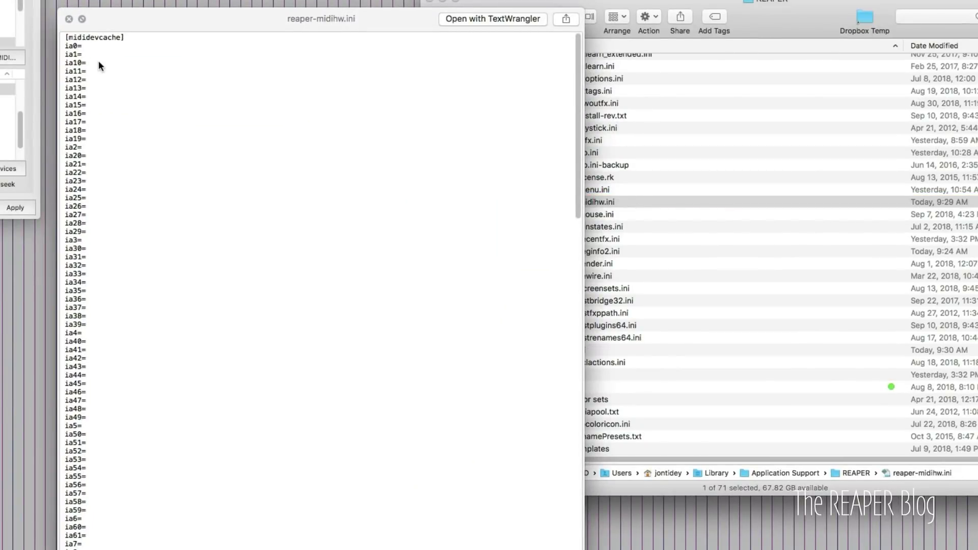
Scroll through the reaper-midihw.ini preview, shifting it left to reveal Finder.
scroll(99, 61, "down", 10)
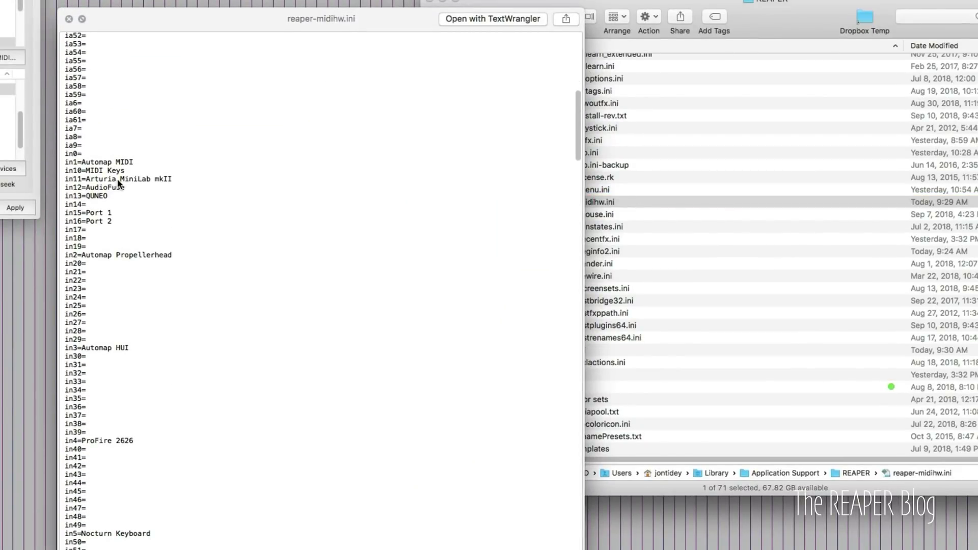
scroll(121, 221, "down", 2)
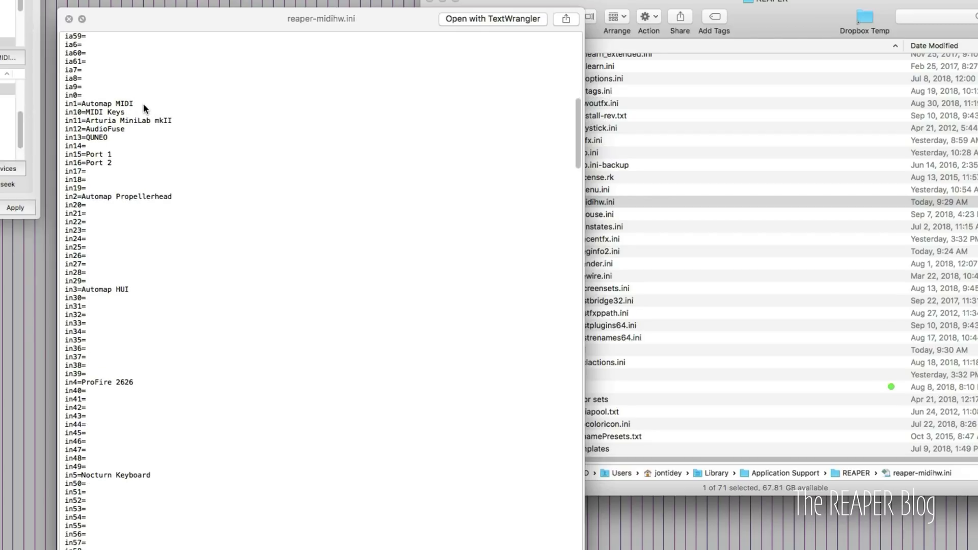
left_click_drag(143, 103, 102, 100)
scroll(179, 250, "down", 15)
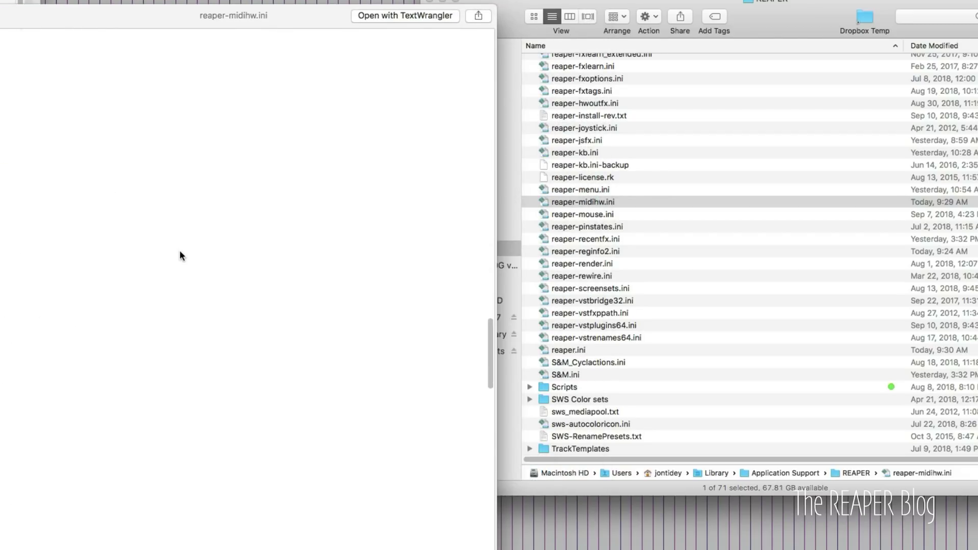
scroll(174, 227, "up", 15)
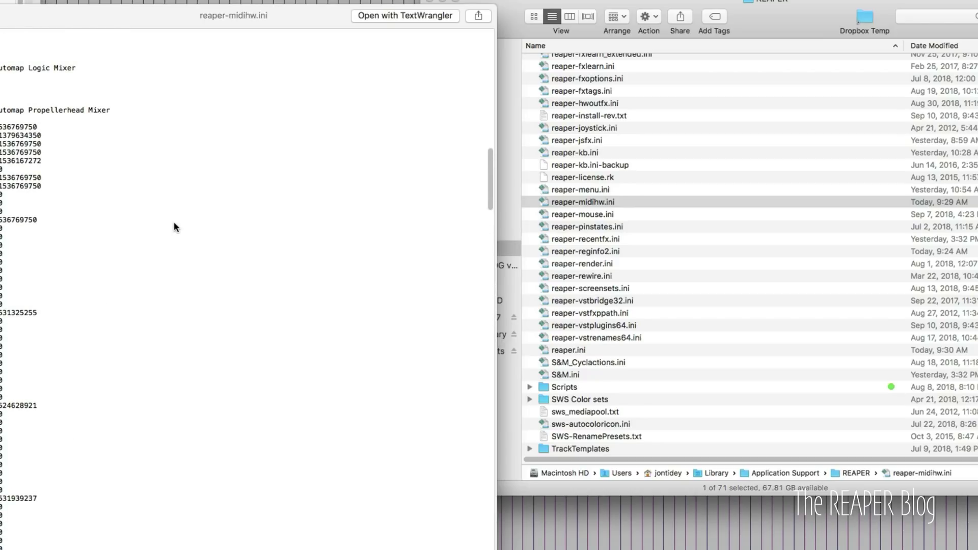
scroll(180, 230, "down", 5)
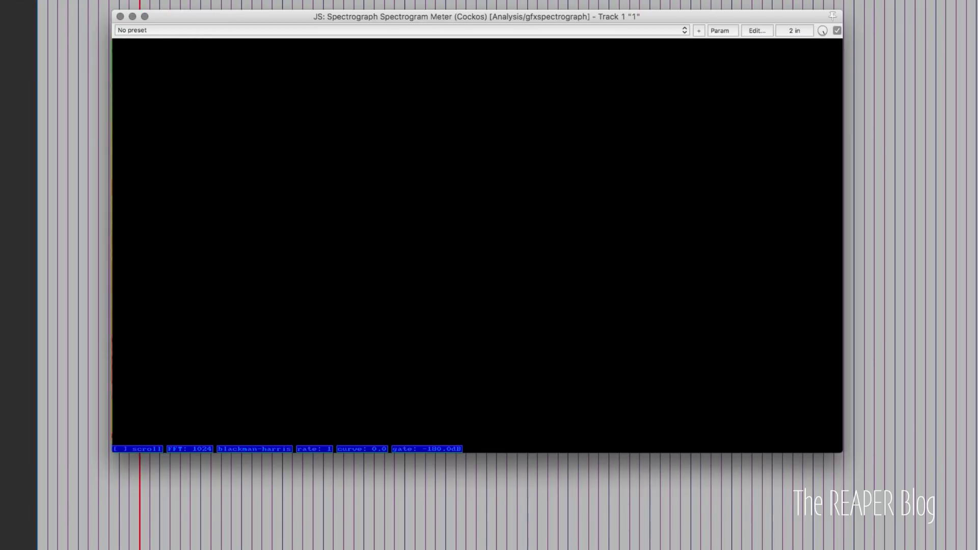
Play Track 1 and sweep the Spectrograph rate up, back to 1, then to 13.
key("space")
mouse_move(319, 451)
left_mouse_down()
mouse_move(334, 270)
mouse_move(333, 457)
mouse_move(303, 47)
left_mouse_up()
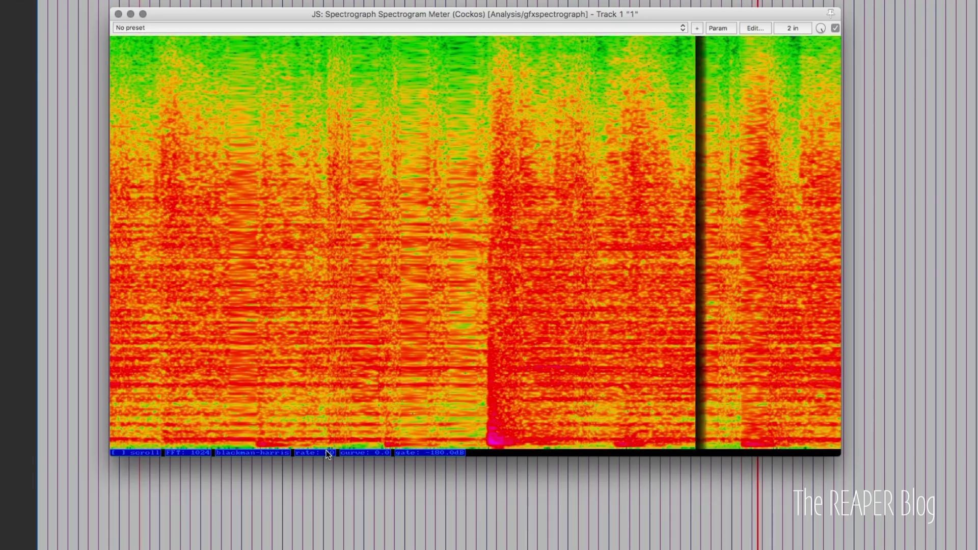
left_click_drag(326, 452, 326, 547)
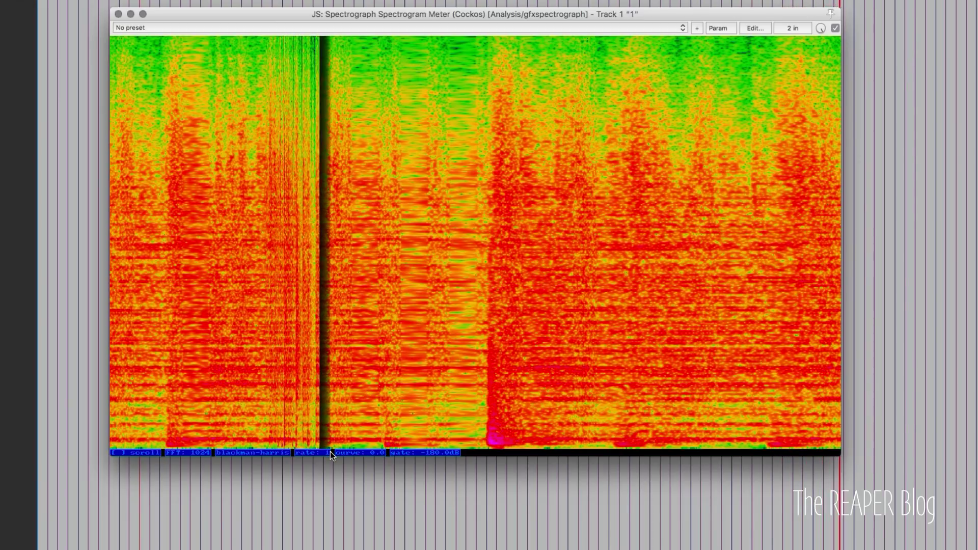
left_click_drag(322, 452, 325, 281)
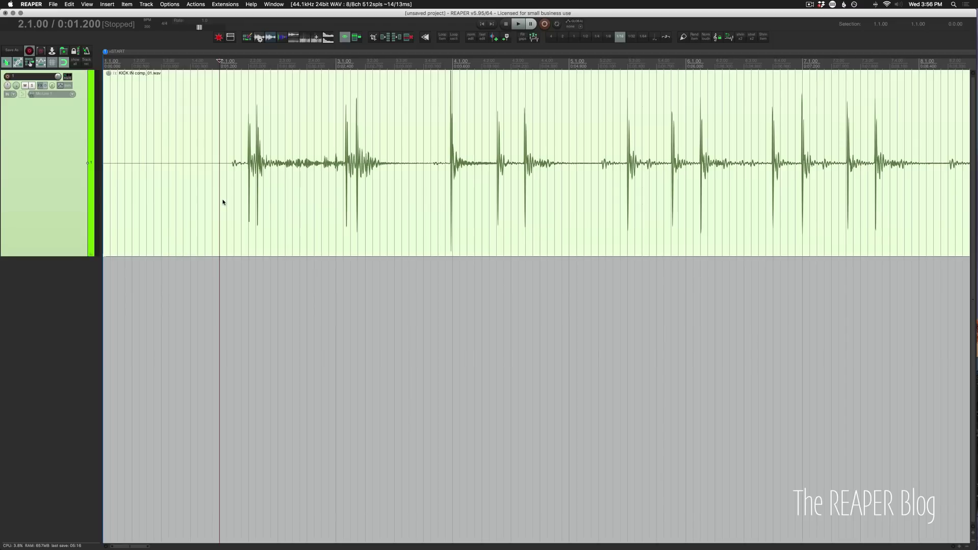
Filter the Actions list for 'split item' and bring up the options for 'Split items at edit or play cursor'.
key("question")
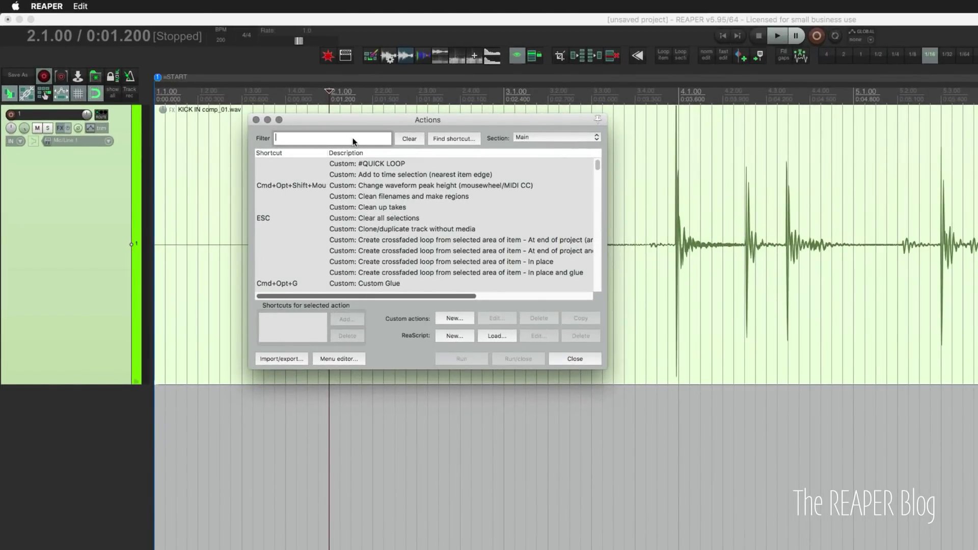
type("split item")
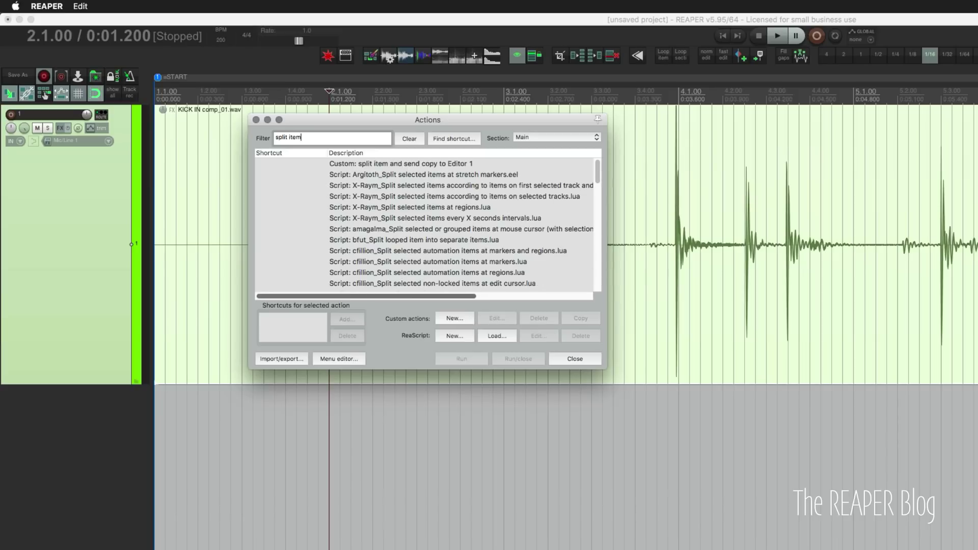
scroll(423, 256, "down", 10)
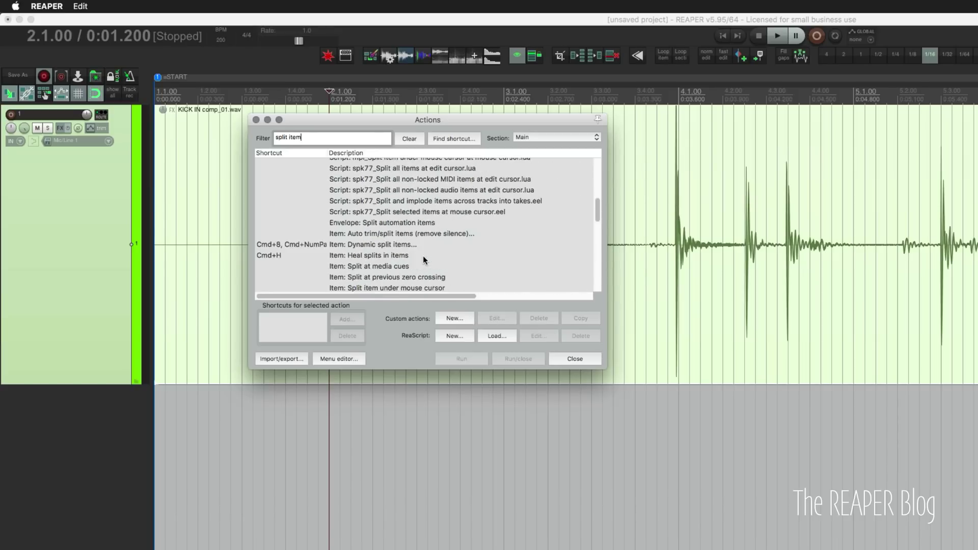
scroll(423, 256, "up", 5)
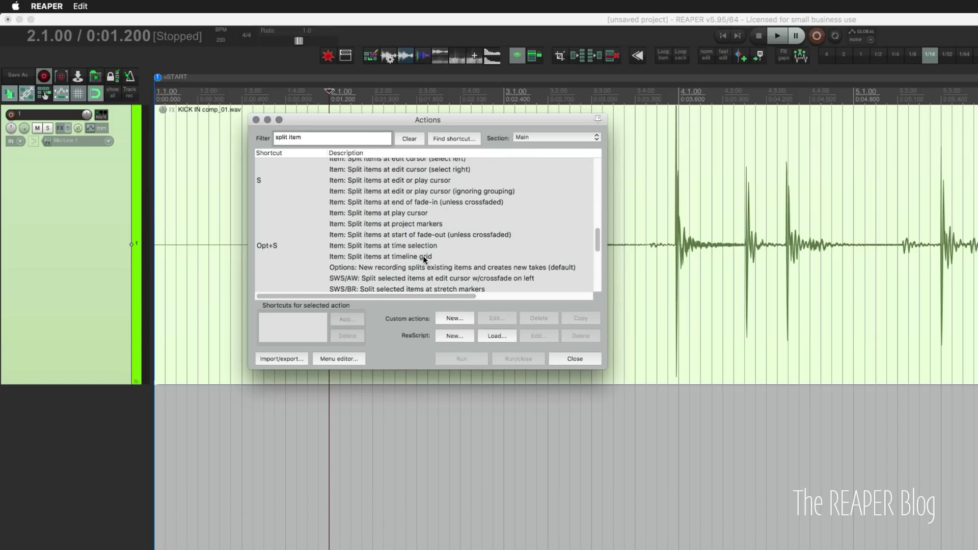
left_click(384, 181)
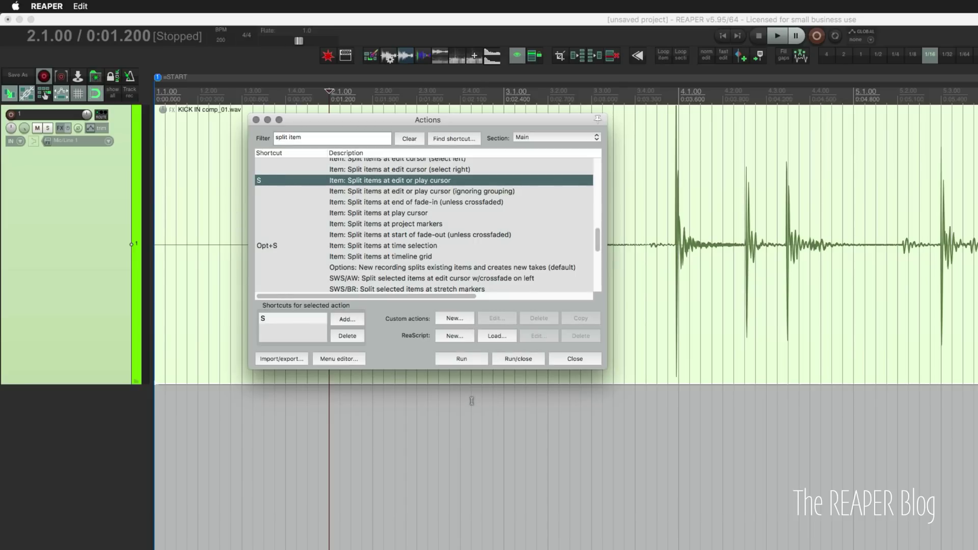
right_click(444, 183)
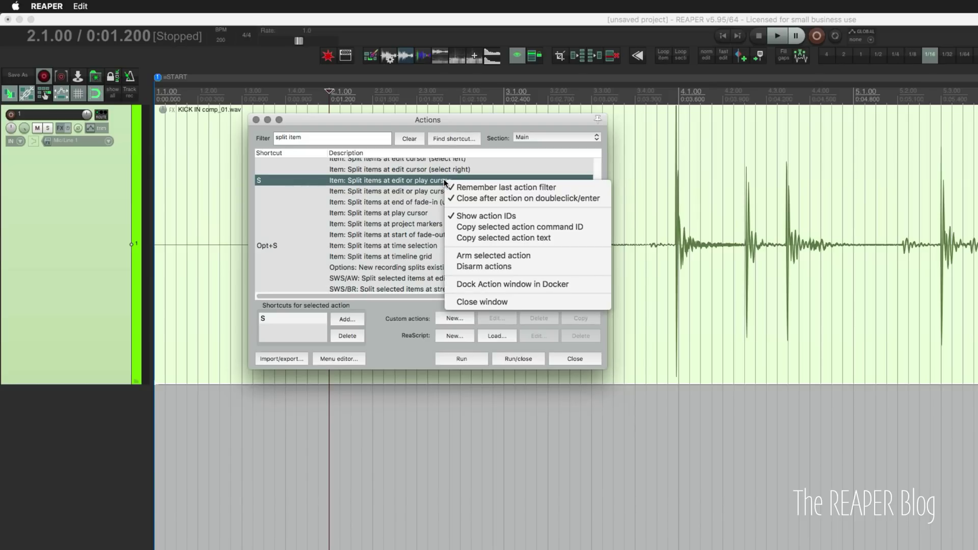
Arm the split action and cut the KICK IN item at 2.2.00 through 3.1.25.
left_click(513, 257)
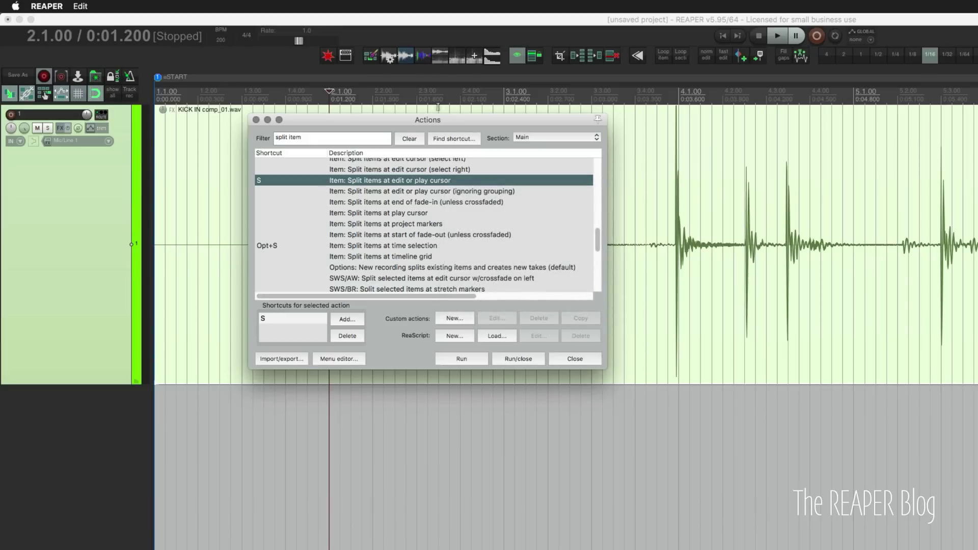
left_click_drag(449, 121, 452, 166)
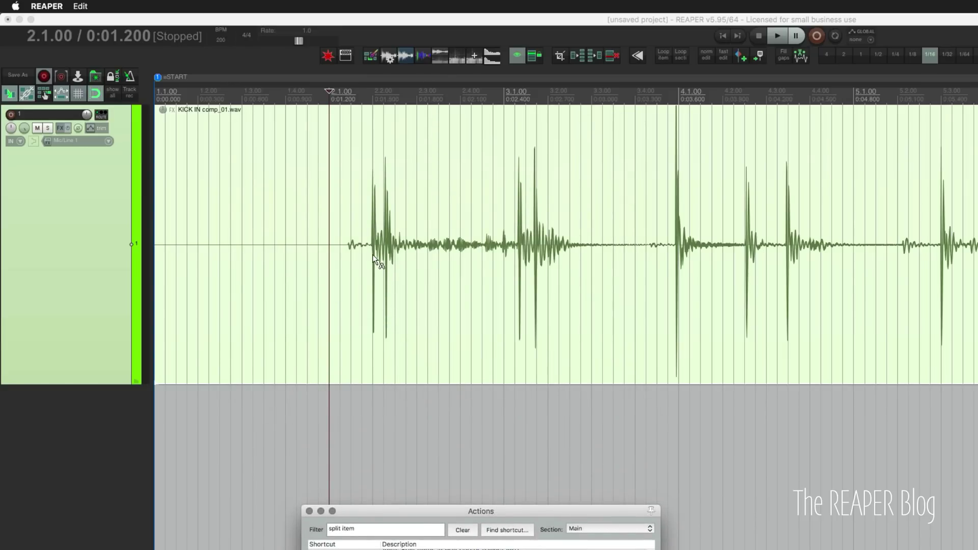
left_click(371, 256)
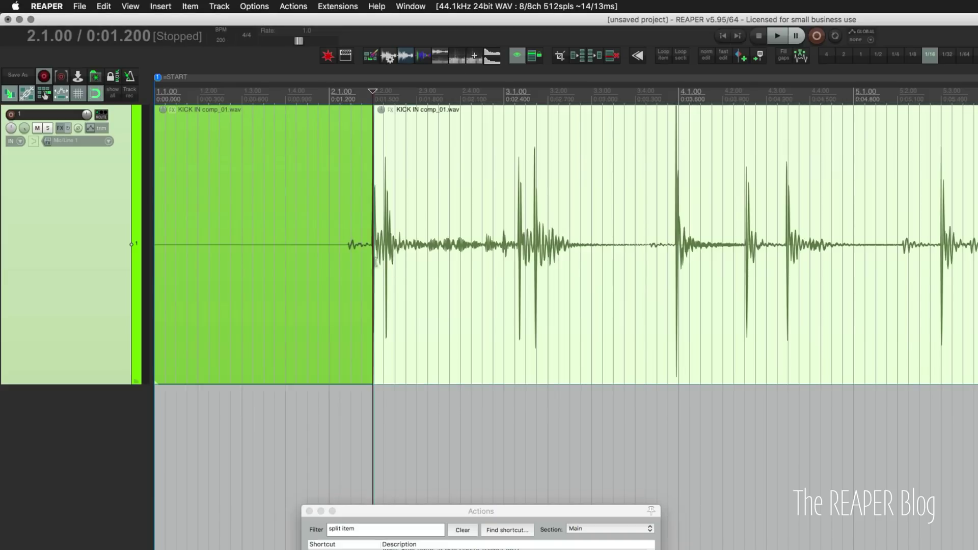
left_click(397, 259)
left_click(408, 265)
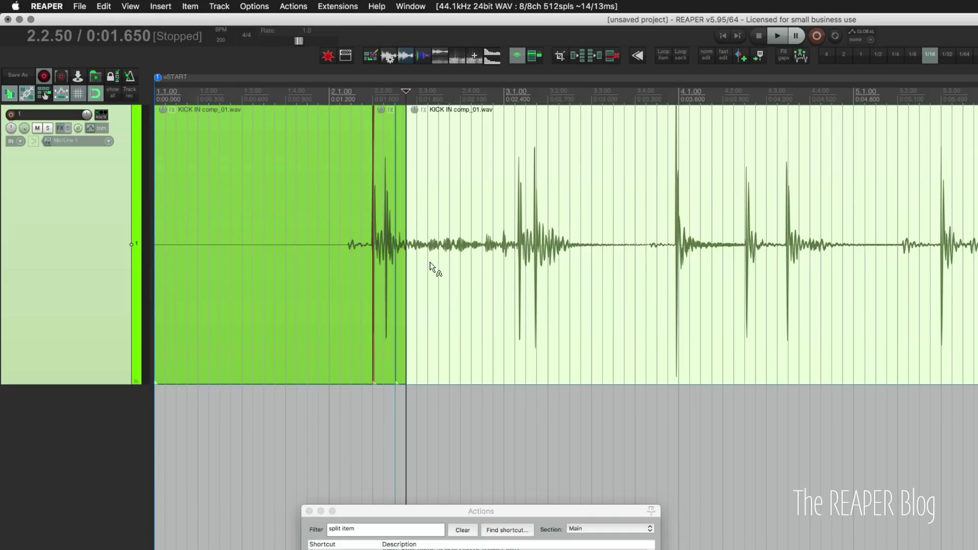
left_click(439, 267)
left_click(450, 263)
left_click(471, 265)
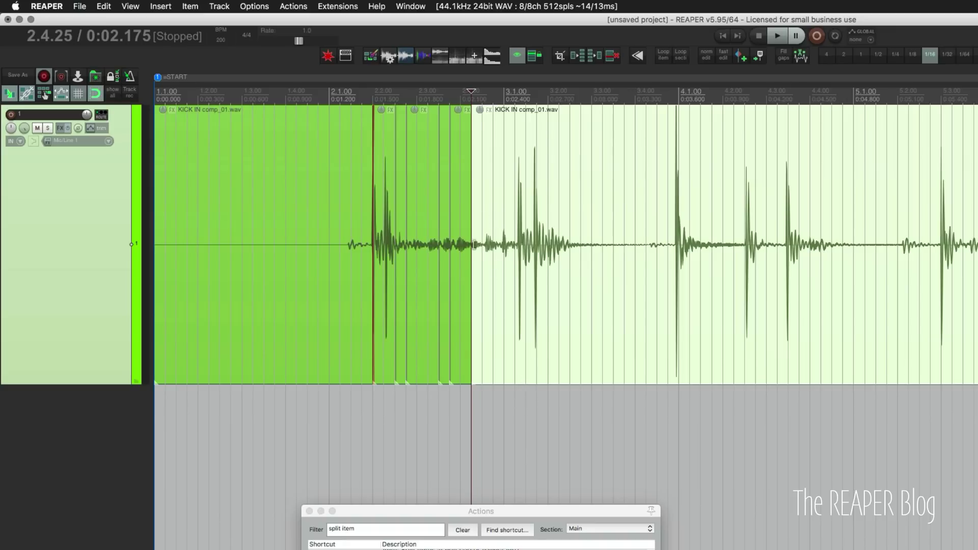
left_click(517, 257)
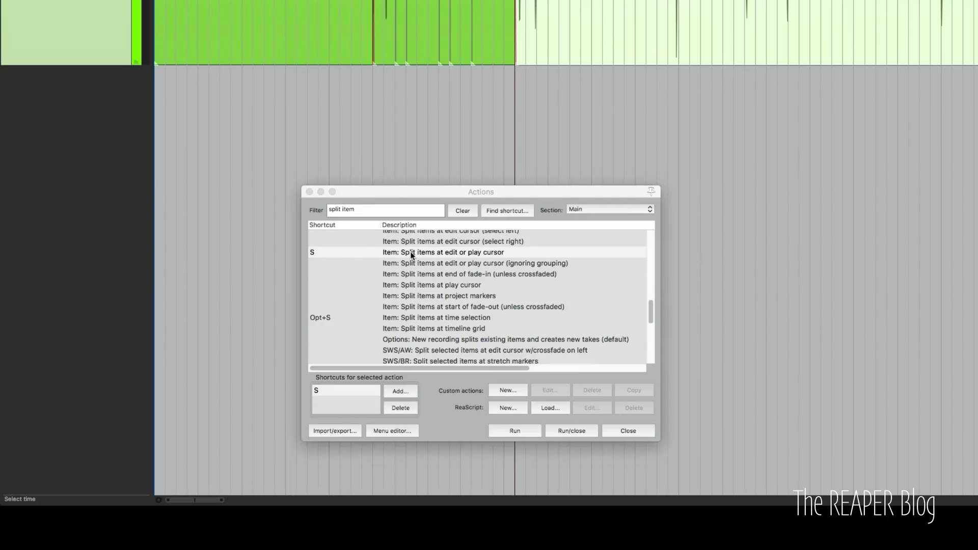
Re-arm 'Split items at edit or play cursor' and split the kick at two later hits.
left_click(412, 255)
right_click(414, 253)
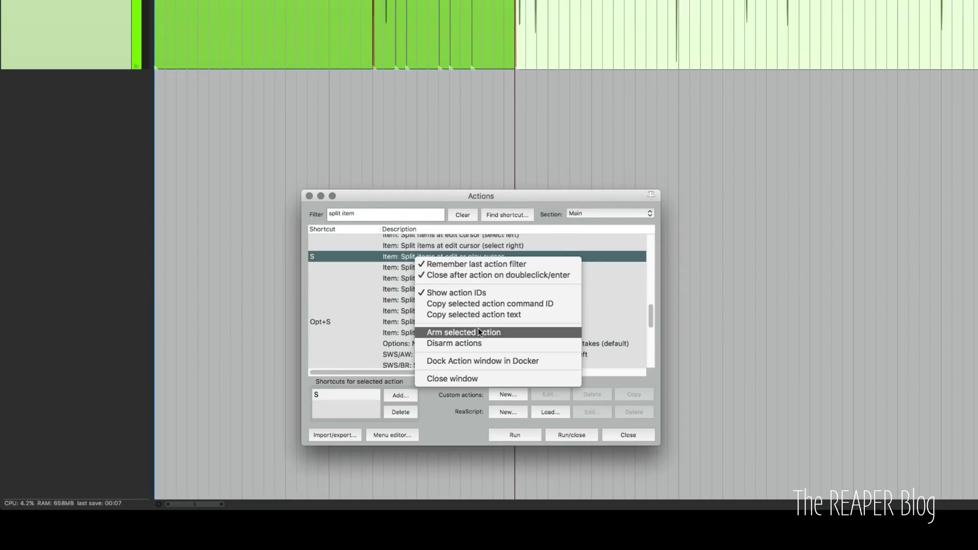
left_click(478, 332)
left_click(873, 265)
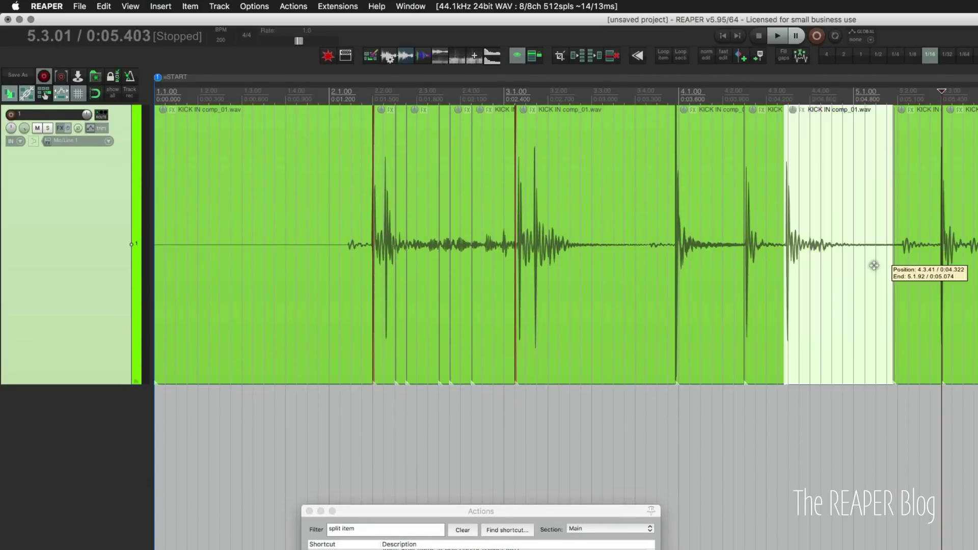
left_click(815, 316)
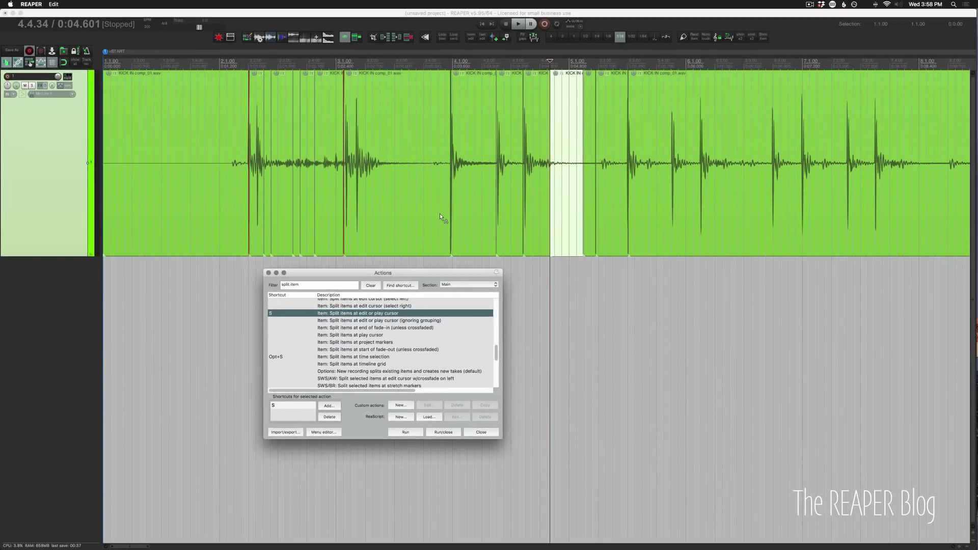
Close the Actions window and undo the splits to restore the whole kick item.
key("Escape")
left_click(460, 250)
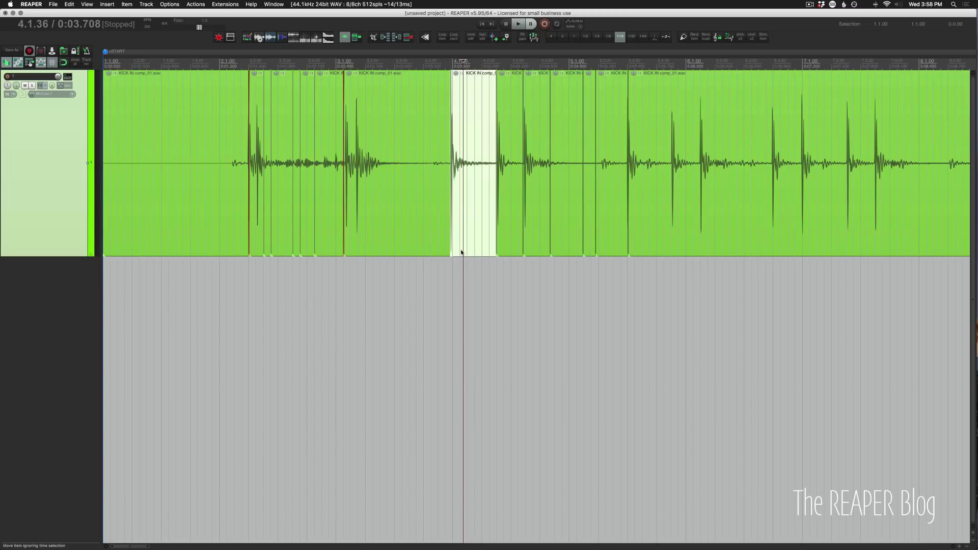
key("super+z")
left_click(248, 175)
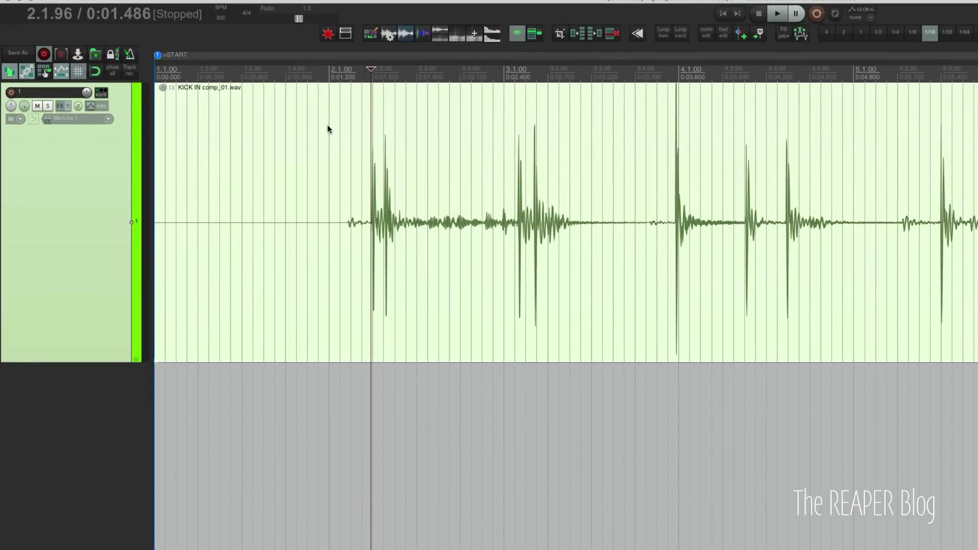
Add 'Split items at edit or play cursor' to the toolbar and move it to the top.
right_click(292, 39)
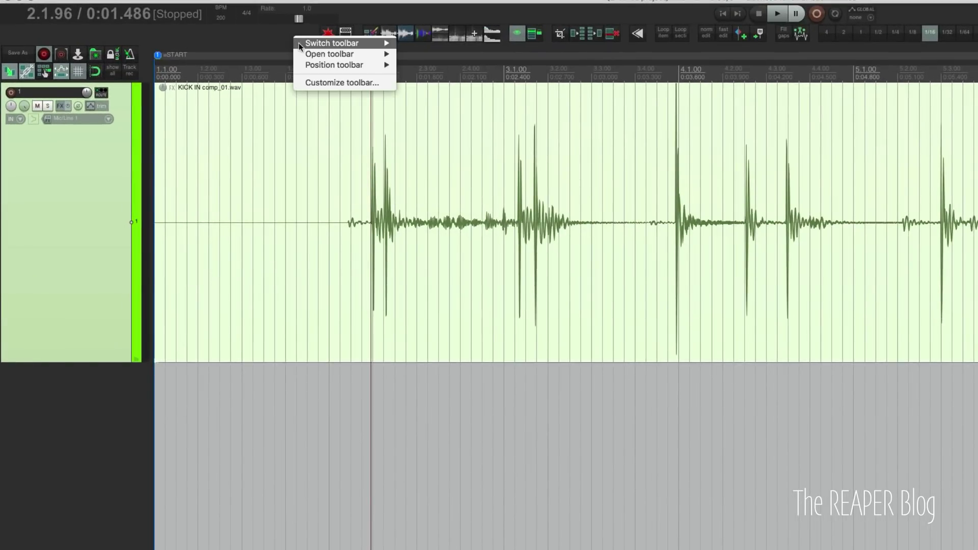
left_click(326, 82)
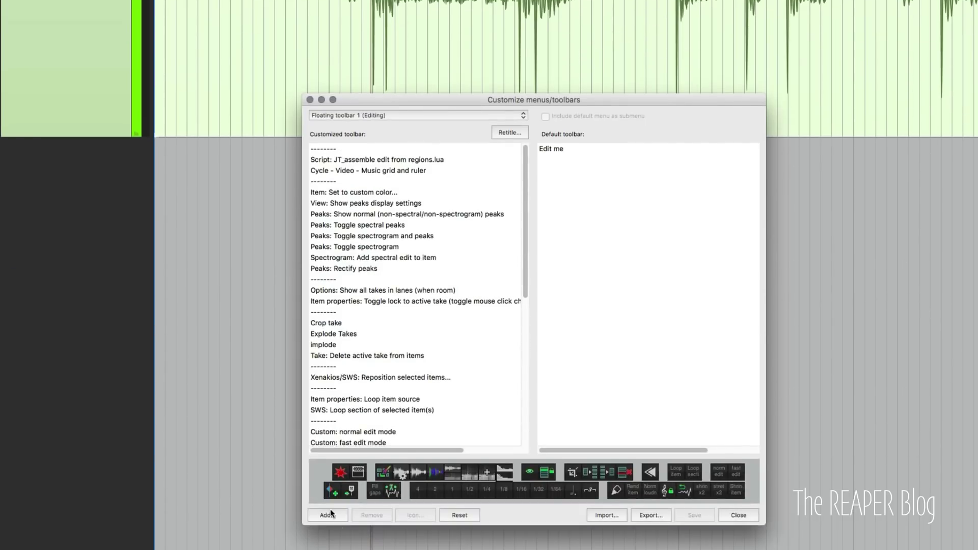
left_click(329, 514)
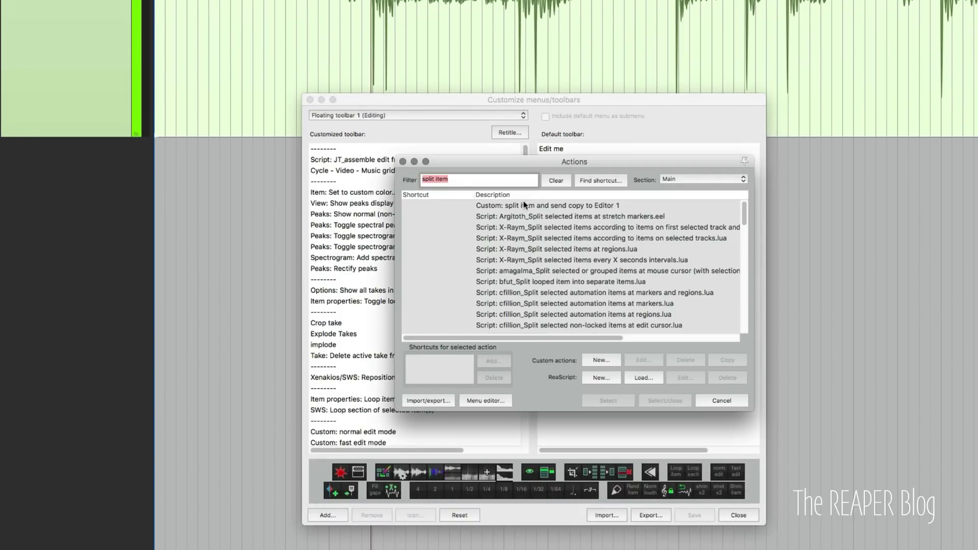
scroll(525, 255, "down", 10)
left_click(527, 255)
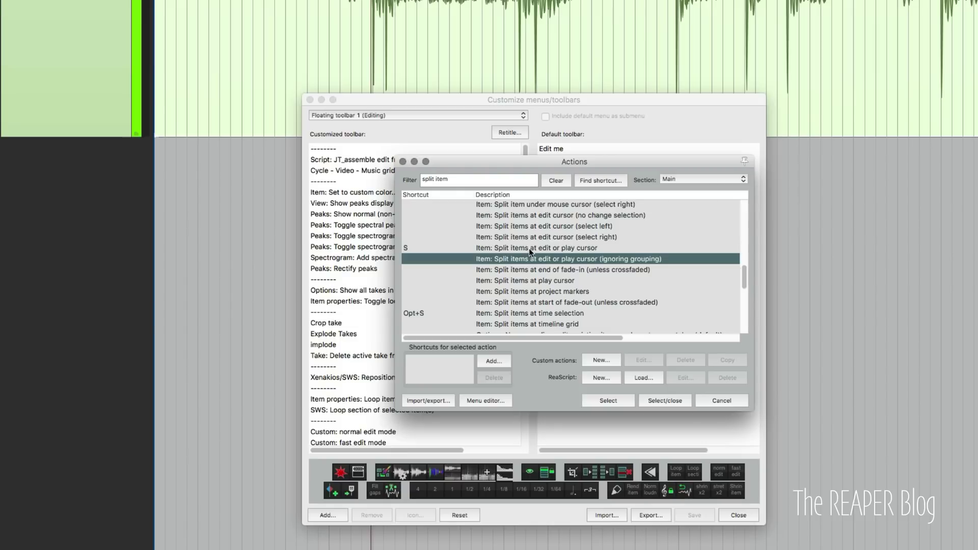
left_click(529, 249)
left_click(665, 401)
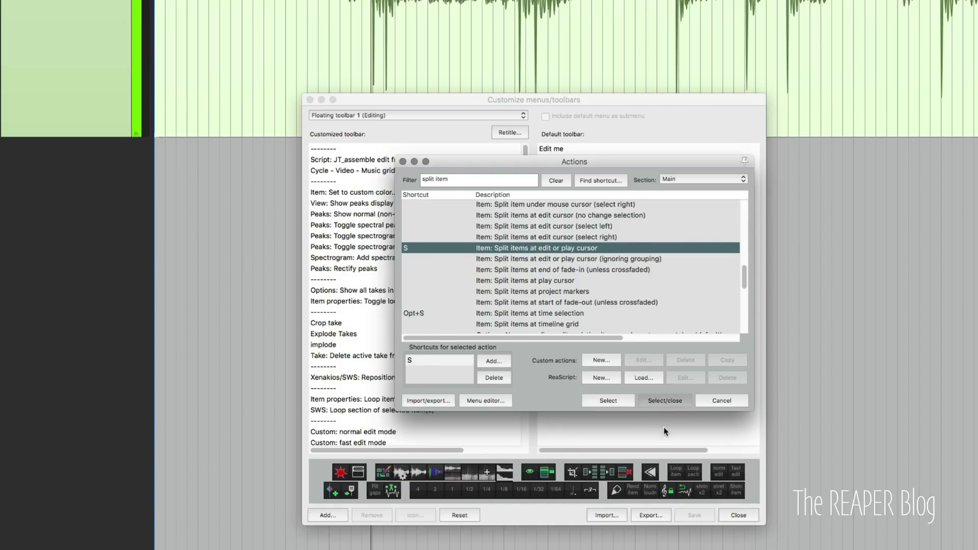
left_click_drag(393, 158, 344, 133)
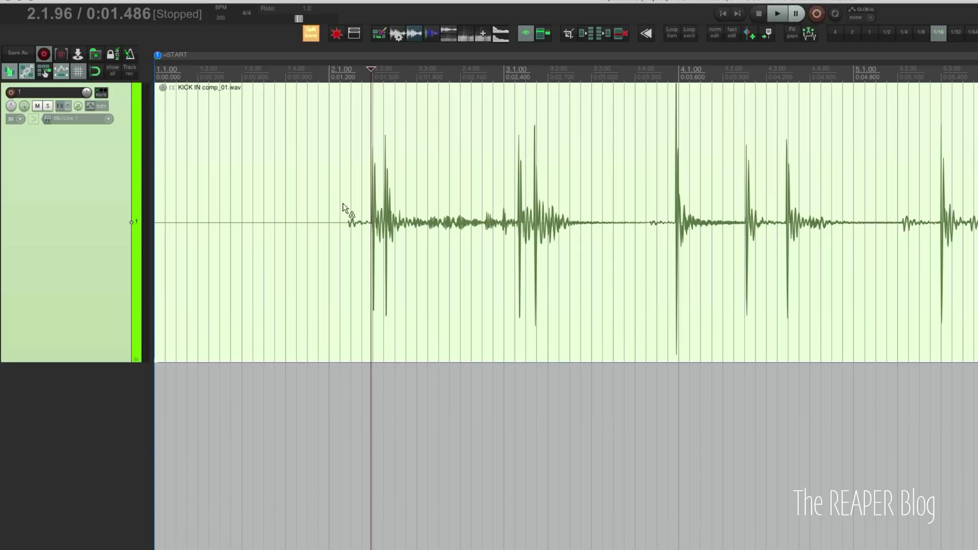
Test splitting the kick item with S twice, then undo and set the cursor at 2.1.00.
key("s")
key("s")
key("s")
key("s")
key("s")
key("s")
key("s")
key("s")
key("s")
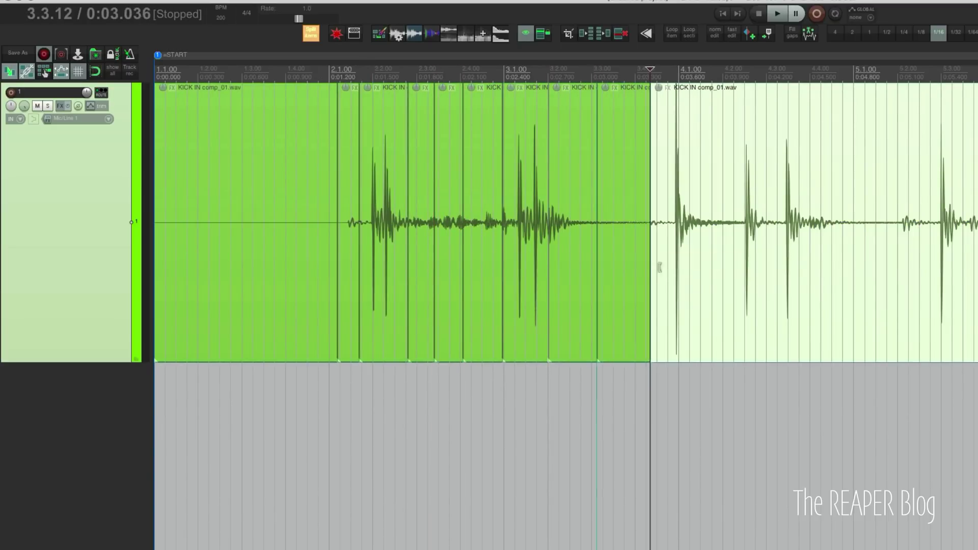
key("s")
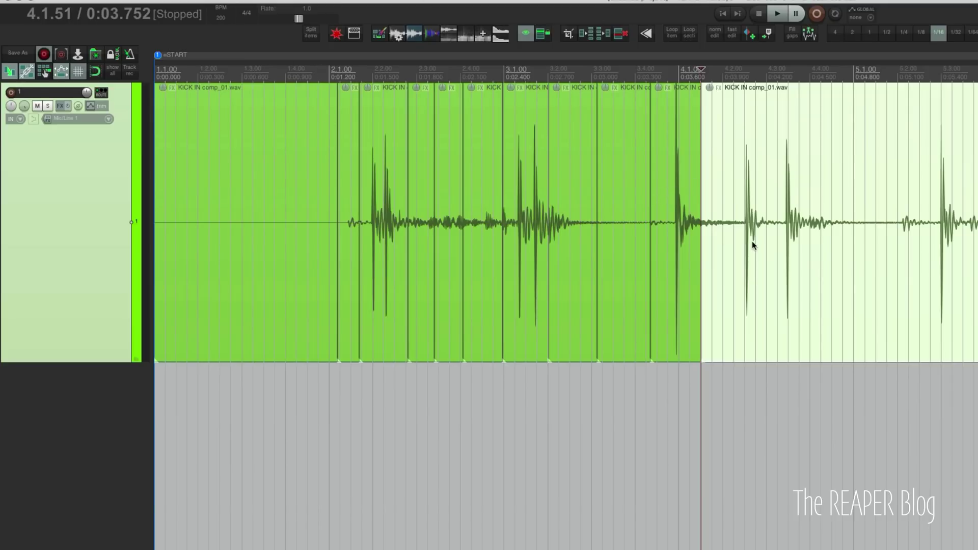
key("ctrl+z")
left_click(330, 232)
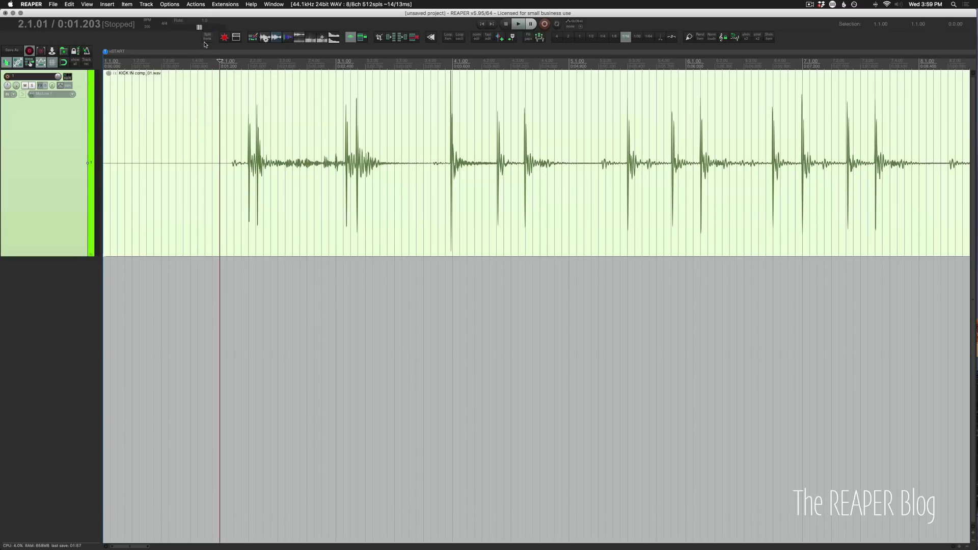
Move the edit cursor to 1.4.81 and reopen the Actions window with '?'.
left_click(214, 132)
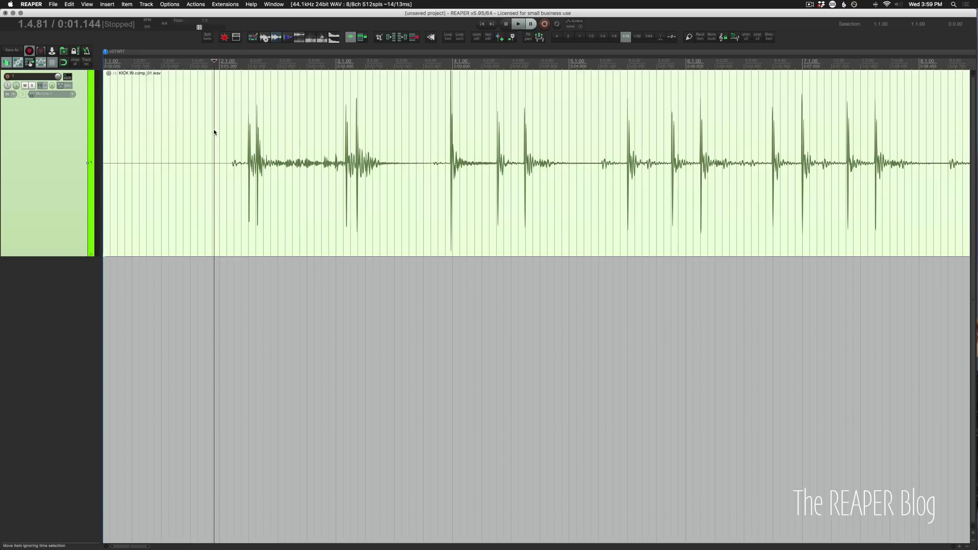
key("shift+slash")
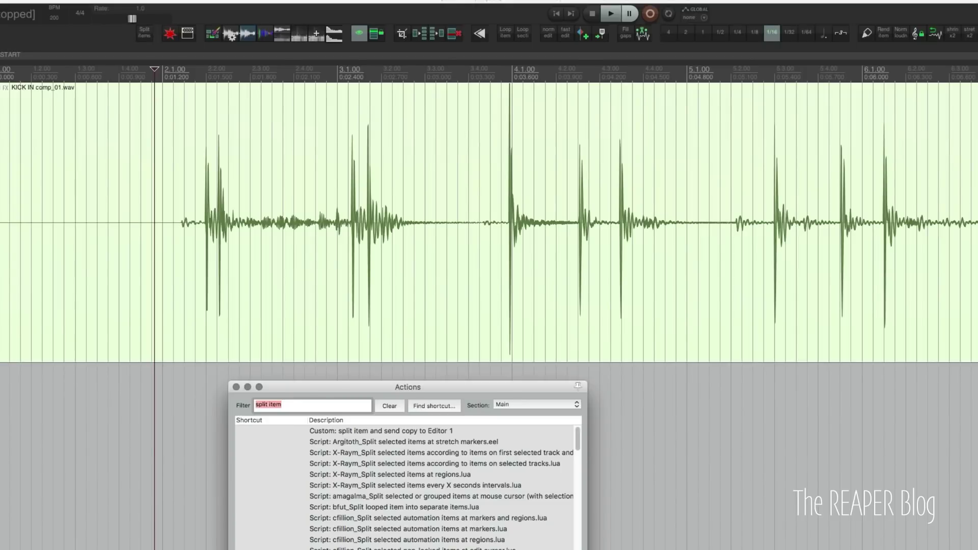
Start a custom action named 'arm split items' containing 'Split items at edit or play cursor'.
left_click(401, 404)
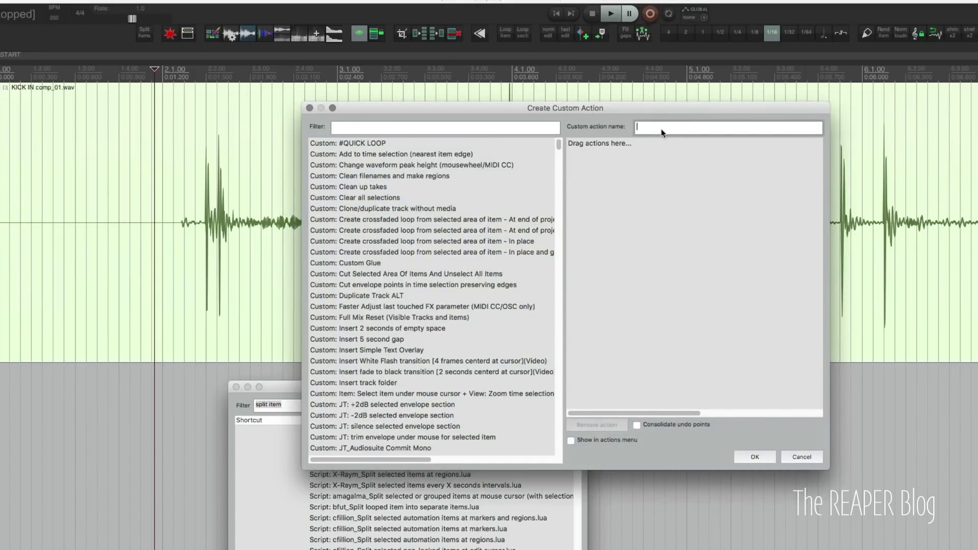
type("arm split items")
key("Tab")
type("split item")
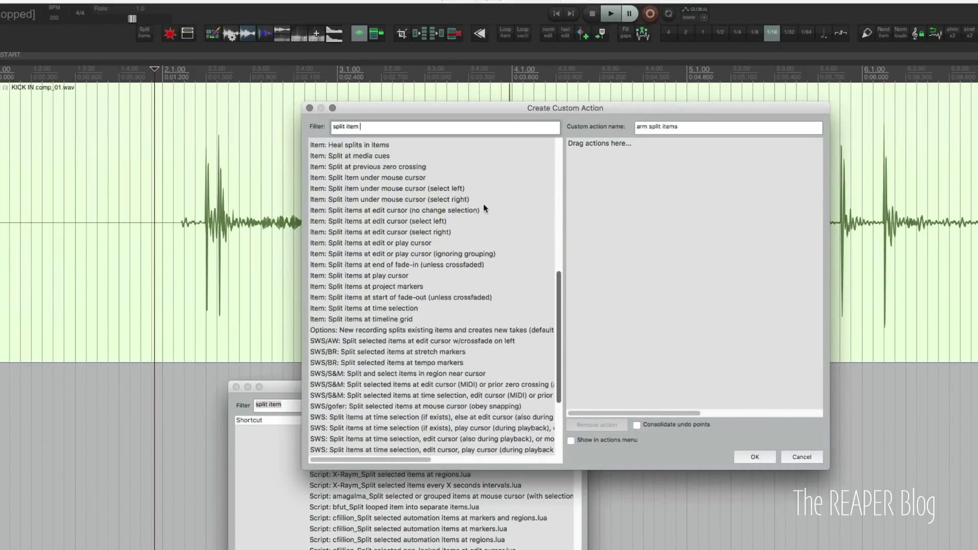
left_click(364, 244)
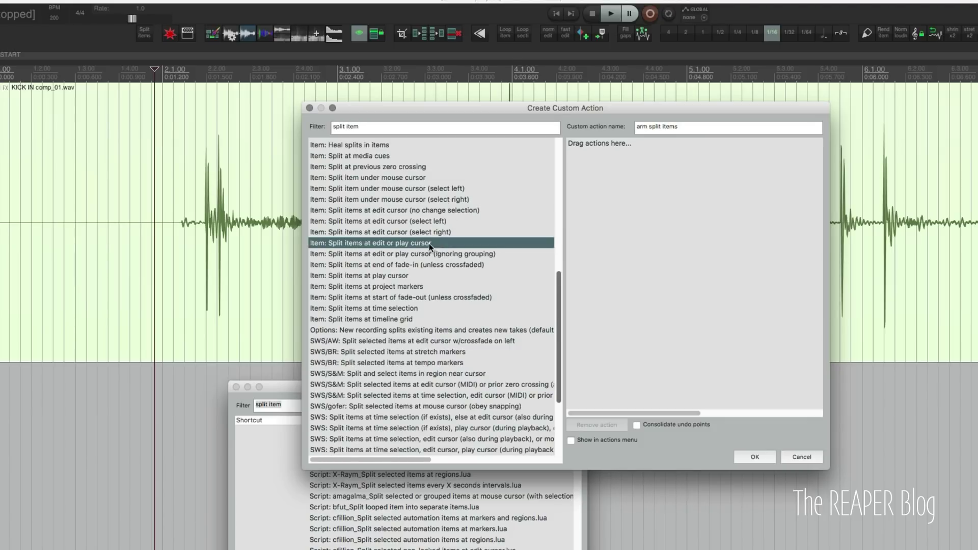
left_click_drag(405, 243, 617, 225)
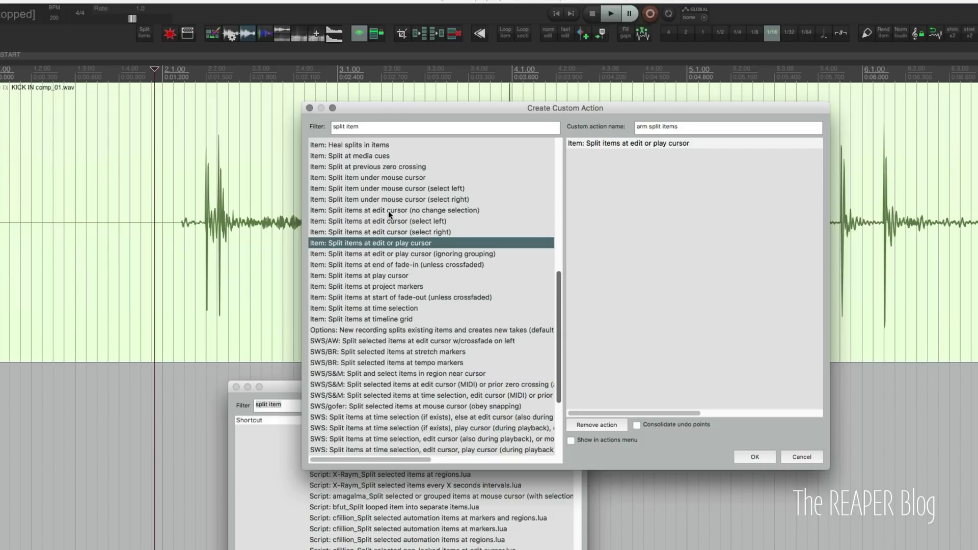
left_click(381, 178)
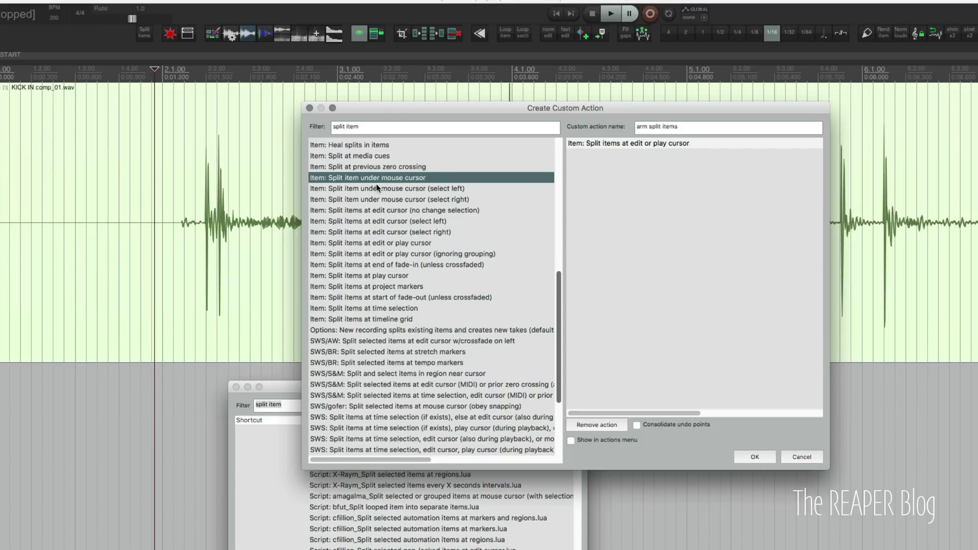
left_click(457, 191)
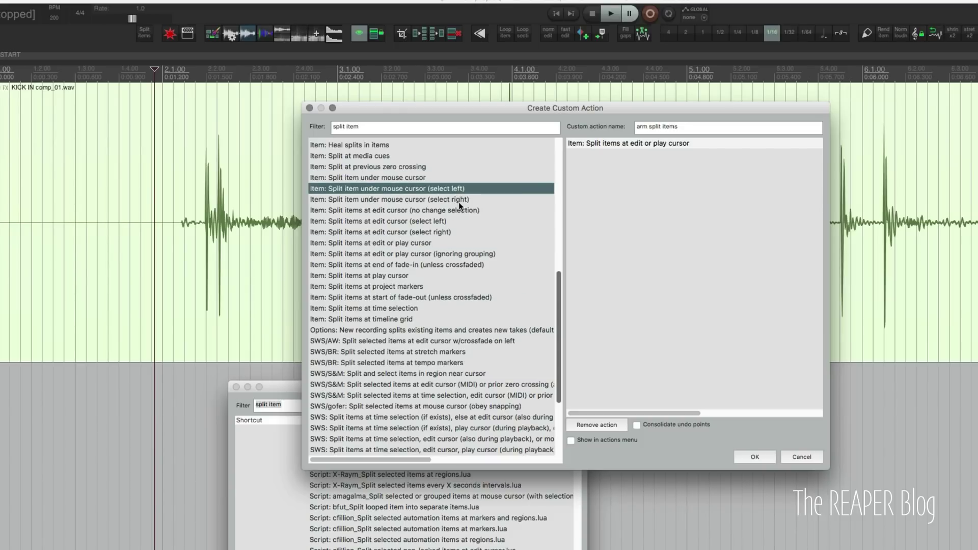
left_click(458, 201)
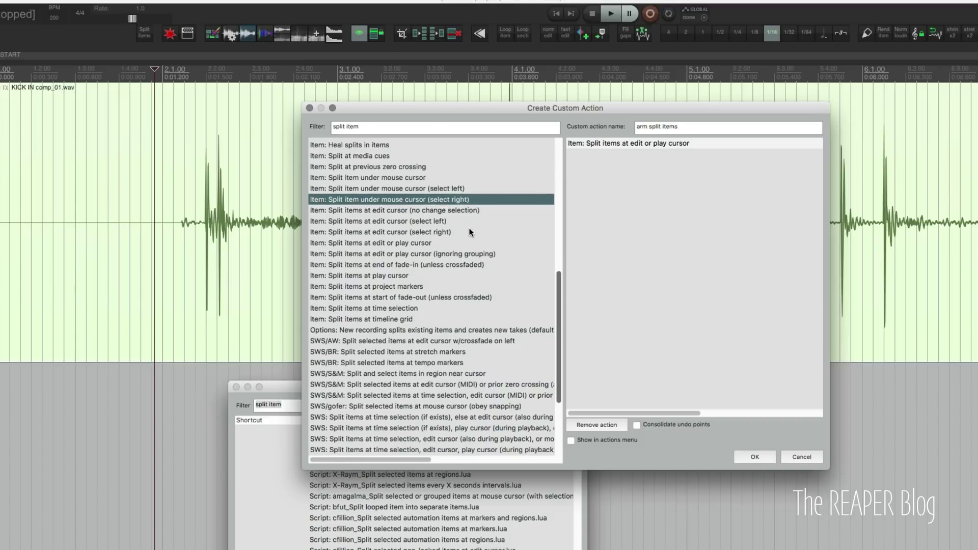
Insert 'Action: Arm next action' ahead of the split step and save the custom action.
left_click(366, 128)
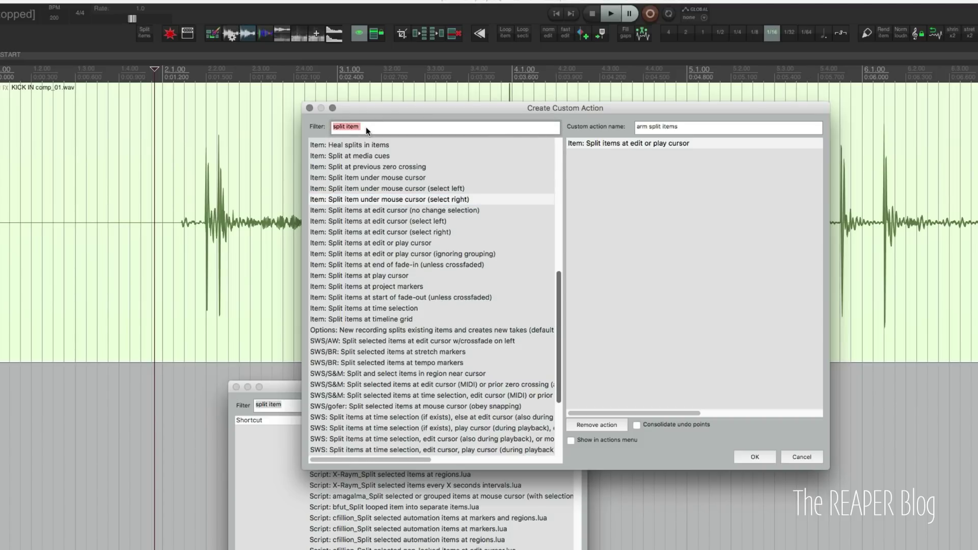
type("arm")
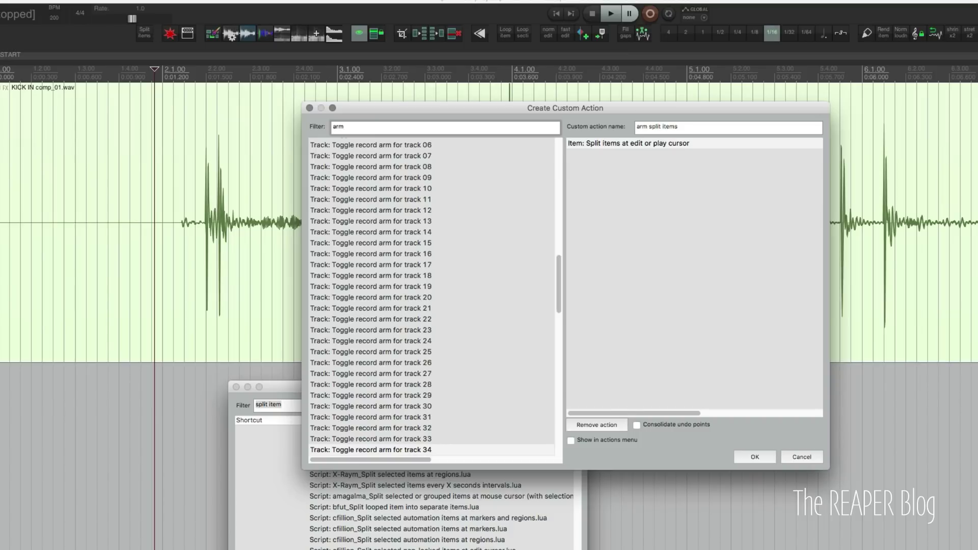
scroll(406, 214, "up", 5)
type("action")
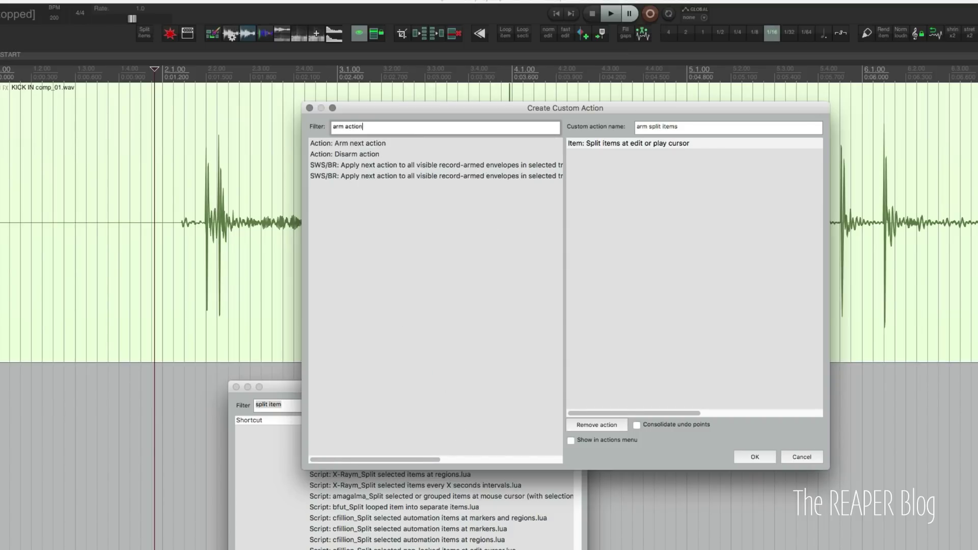
left_click_drag(368, 146, 637, 153)
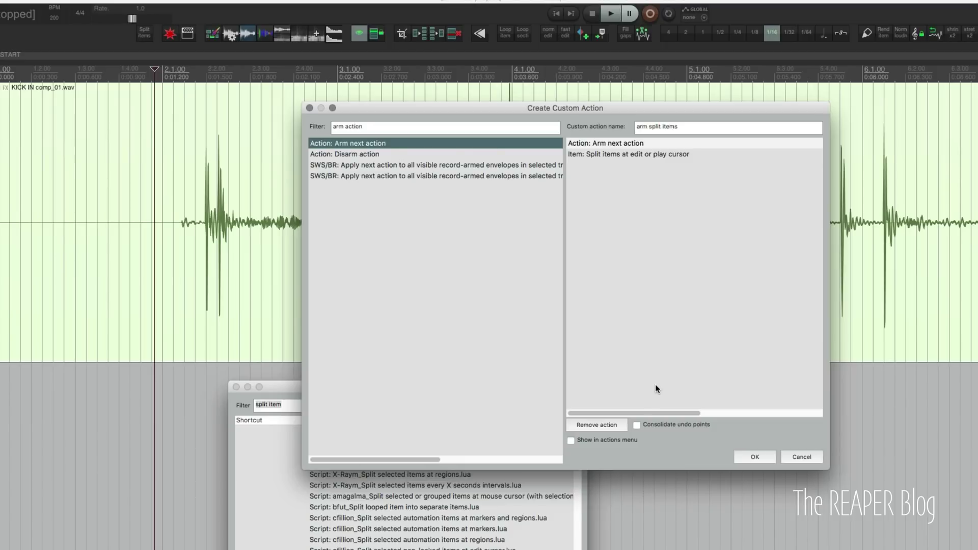
key("Return")
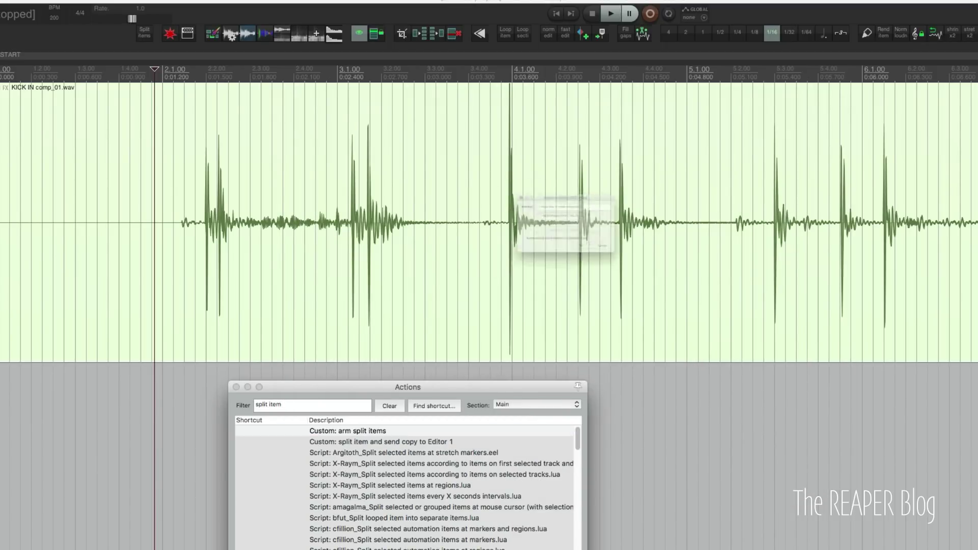
Bind Shift+W to 'Custom: arm split items', then use it to arm splitting before the first kick.
key("shift+w")
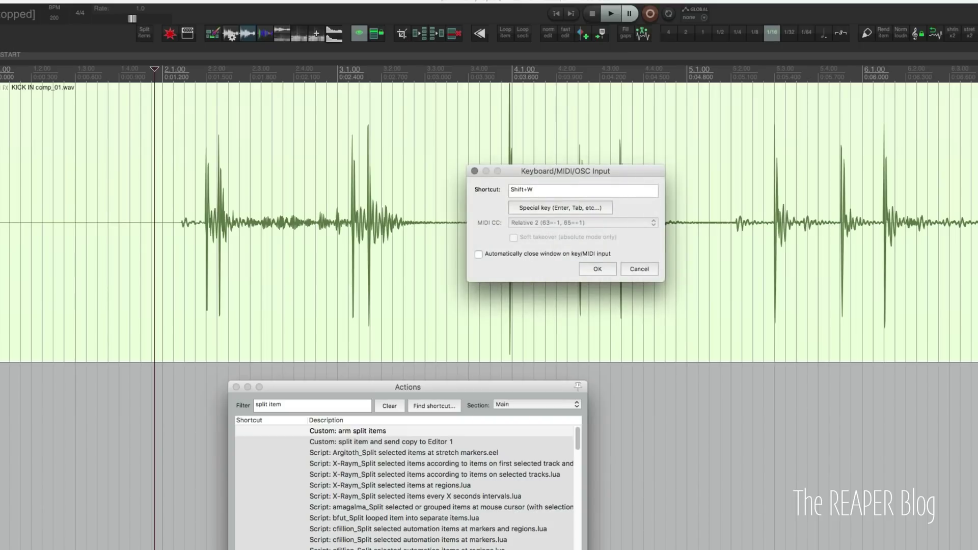
left_click(597, 270)
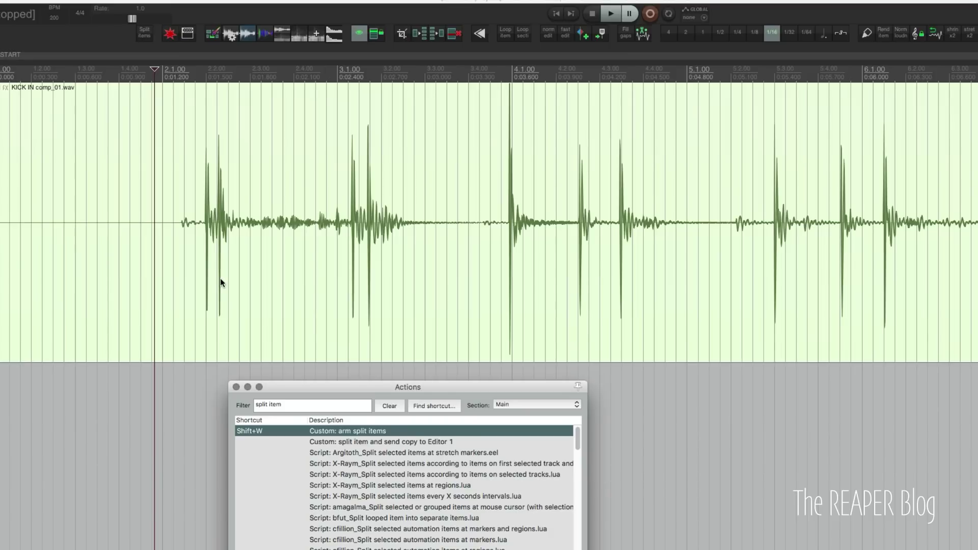
left_click(140, 272)
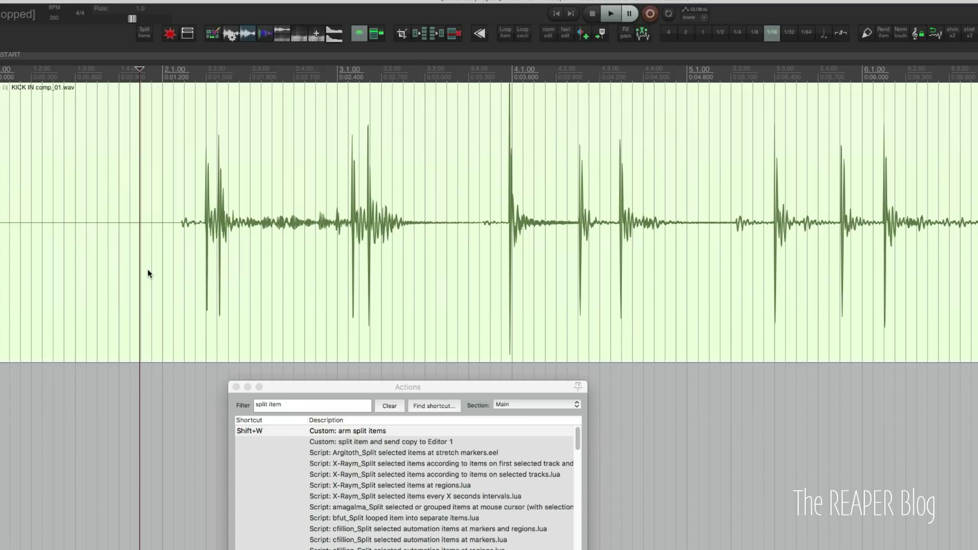
key("shift+w")
Split the KICK IN item at seven successive kick hits while armed.
left_click(202, 245)
left_click(229, 244)
left_click(267, 243)
left_click(301, 243)
left_click(362, 243)
left_click(416, 244)
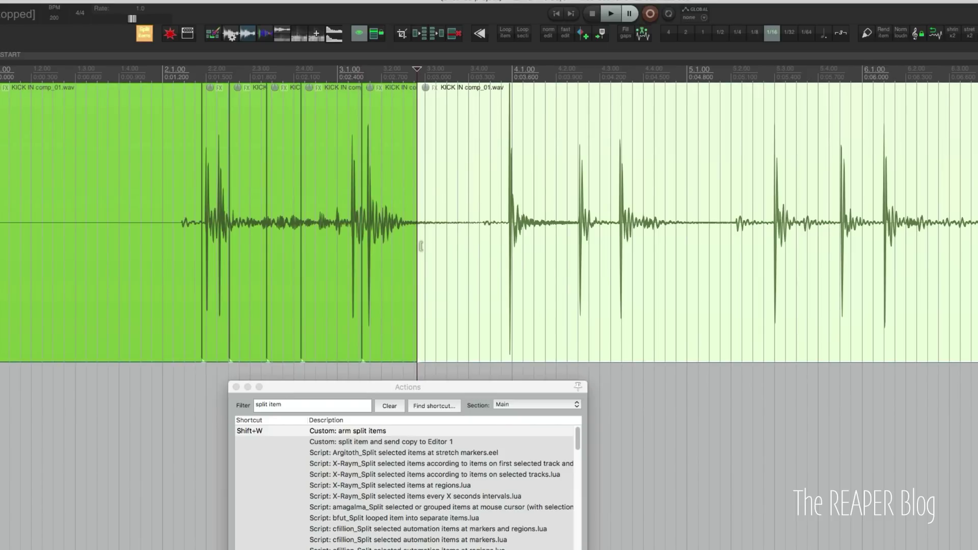
left_click(425, 245)
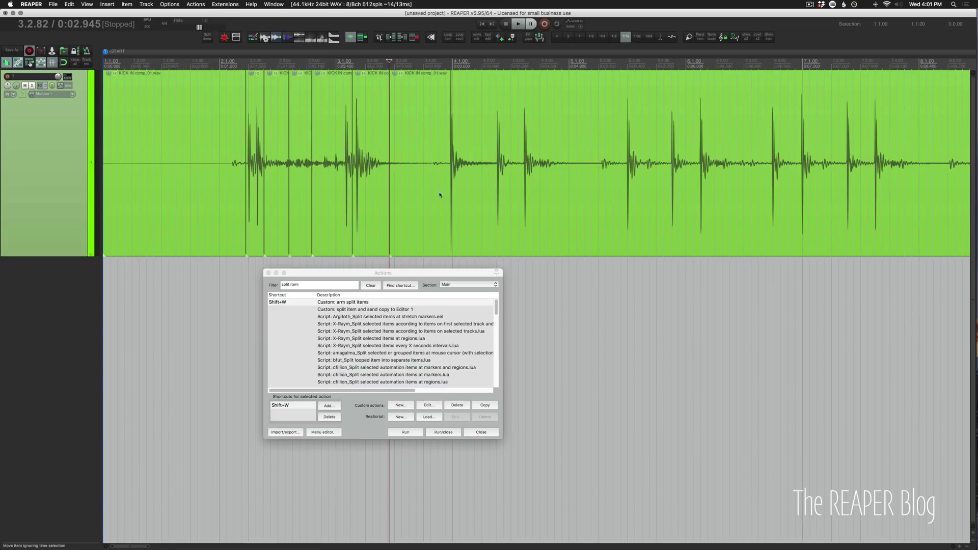
Re-arm with Shift+W and split further at about 4.1, 4.2.49 and 5.2.04.
key("shift+w")
left_click(449, 170)
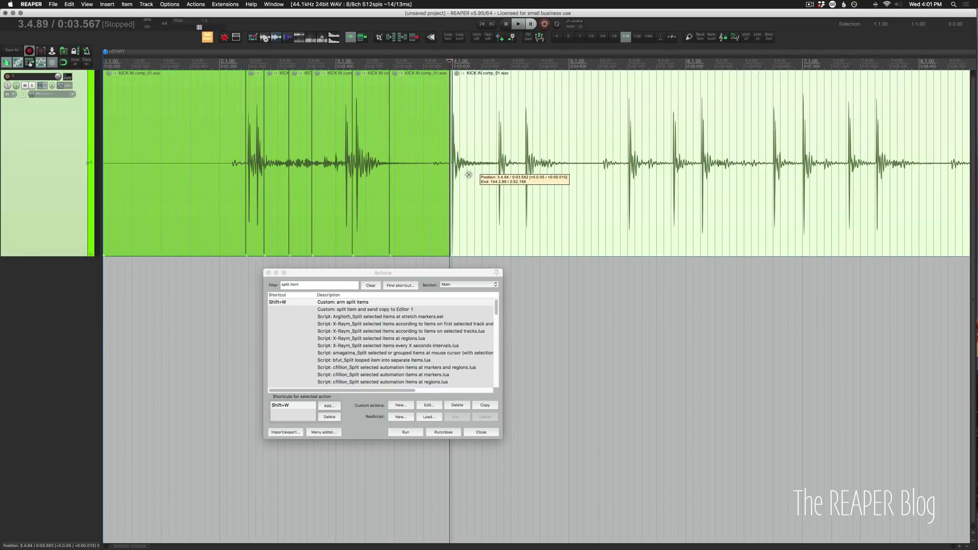
left_click(495, 175)
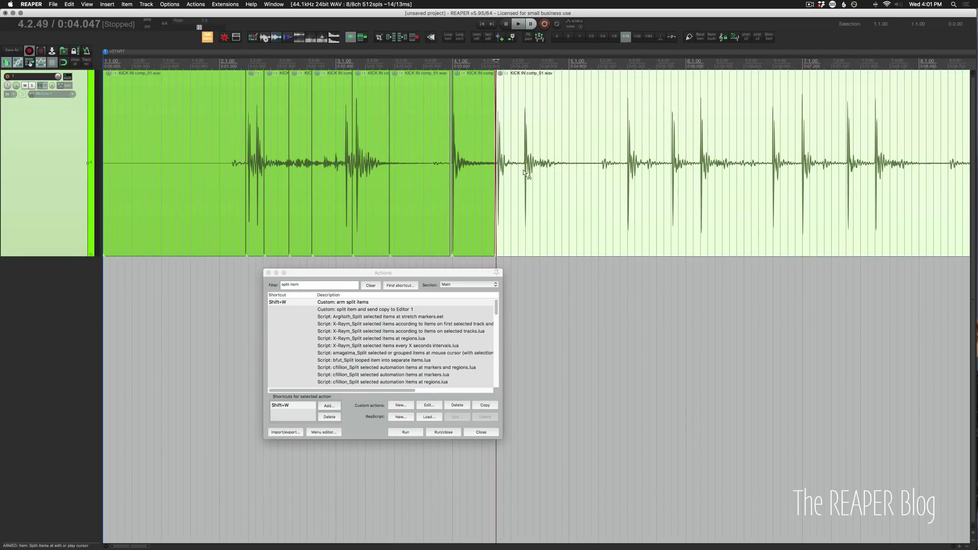
left_click(604, 172)
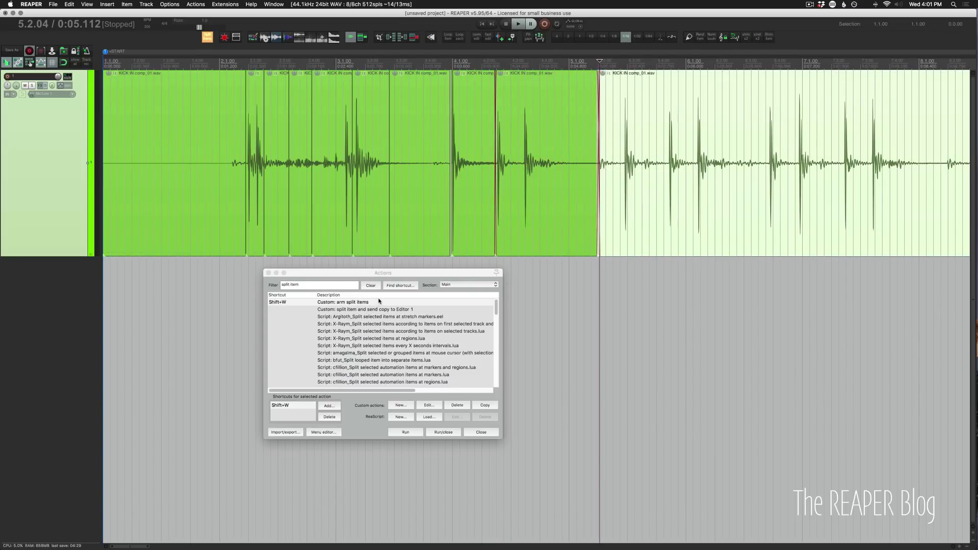
left_click_drag(376, 276, 380, 270)
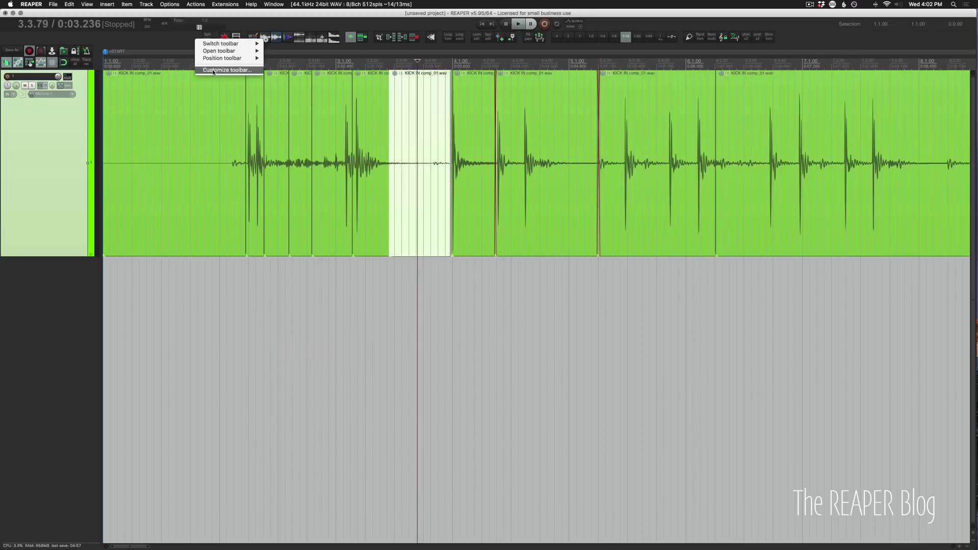
Open the floating toolbar's customization and select its first custom action.
left_click(227, 59)
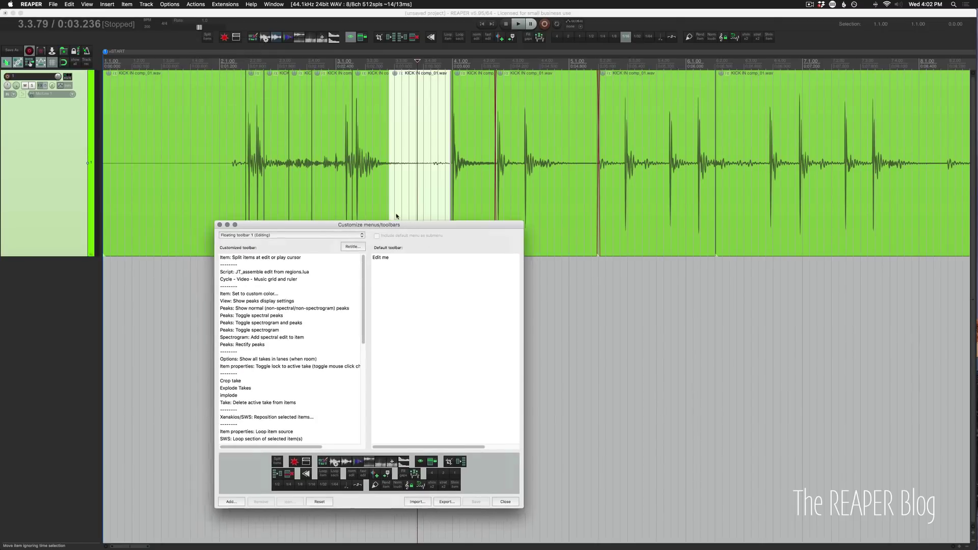
left_click(348, 243)
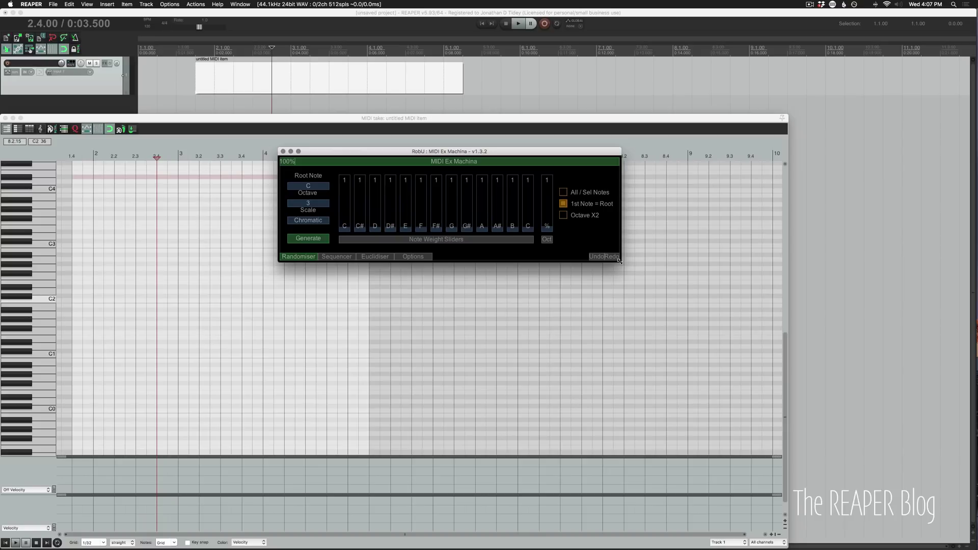
Resize MIDI Ex Machina, then switch to the newer REAPER and move and resize it there.
left_click_drag(620, 261, 541, 263)
key("super+Tab")
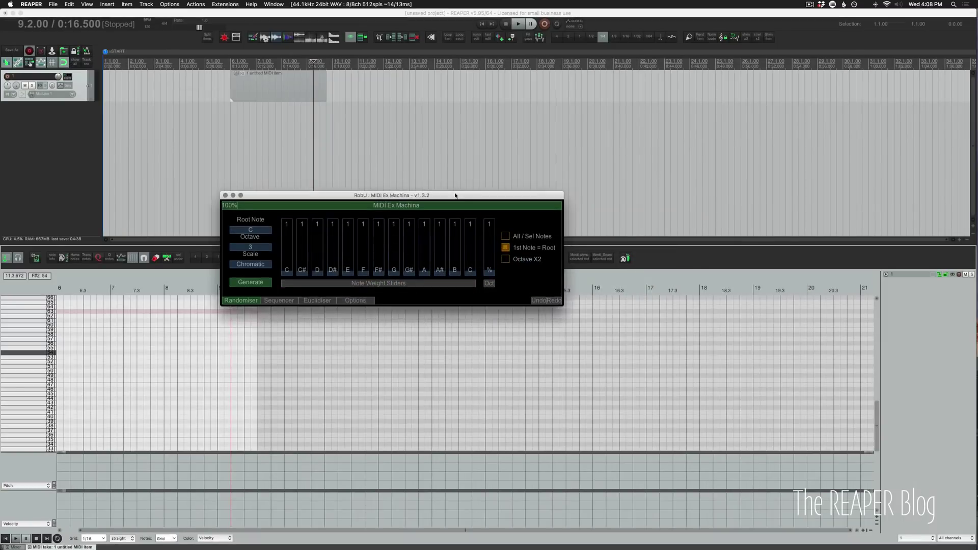
left_click_drag(455, 195, 465, 189)
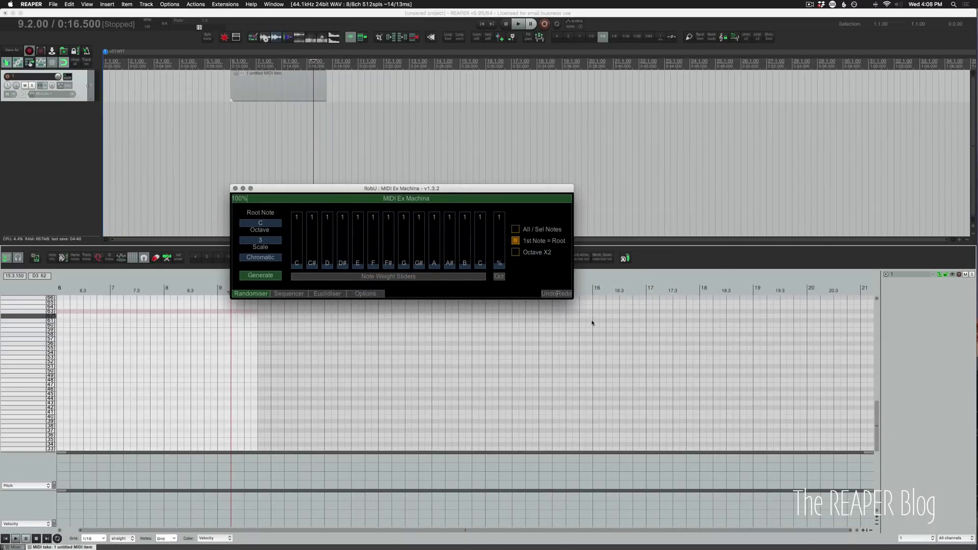
left_click_drag(573, 298, 586, 338)
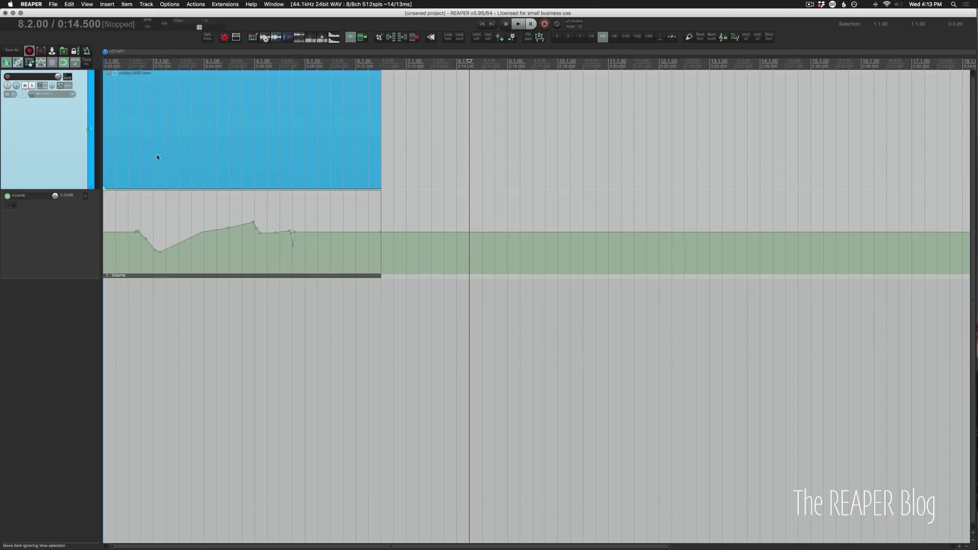
Select the MIDI item and its volume automation item, move them to bar 10, then back to 3.2.00.
left_click(261, 142)
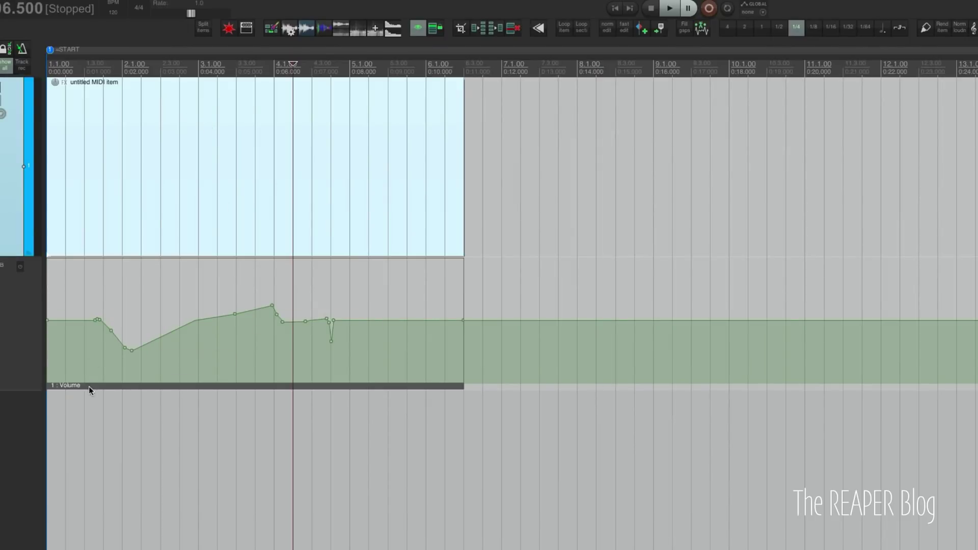
left_click(89, 387)
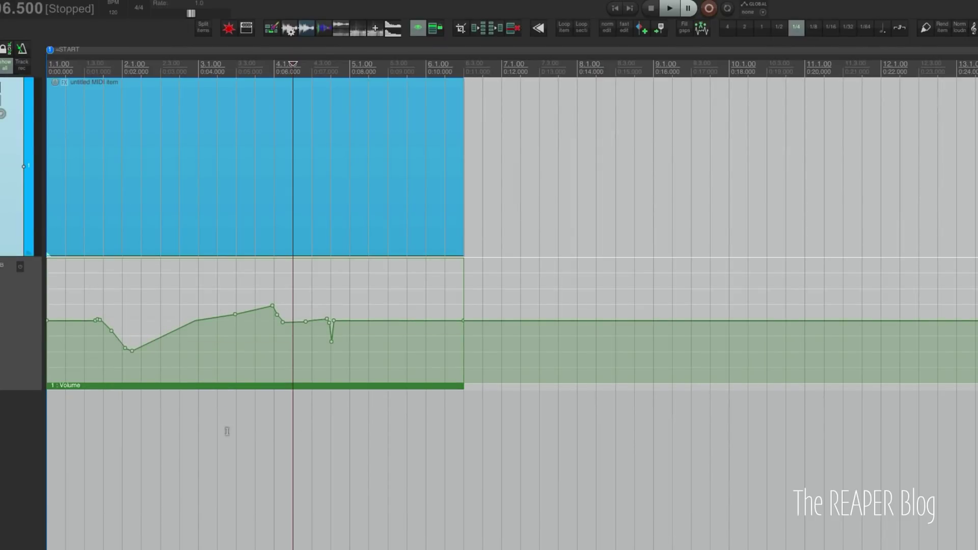
left_click_drag(136, 159, 844, 148)
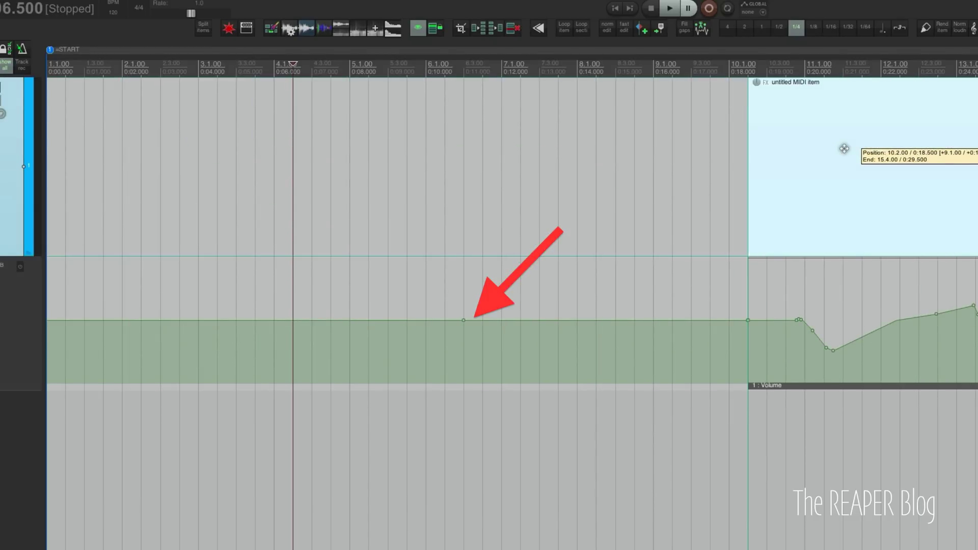
left_click_drag(844, 148, 844, 150)
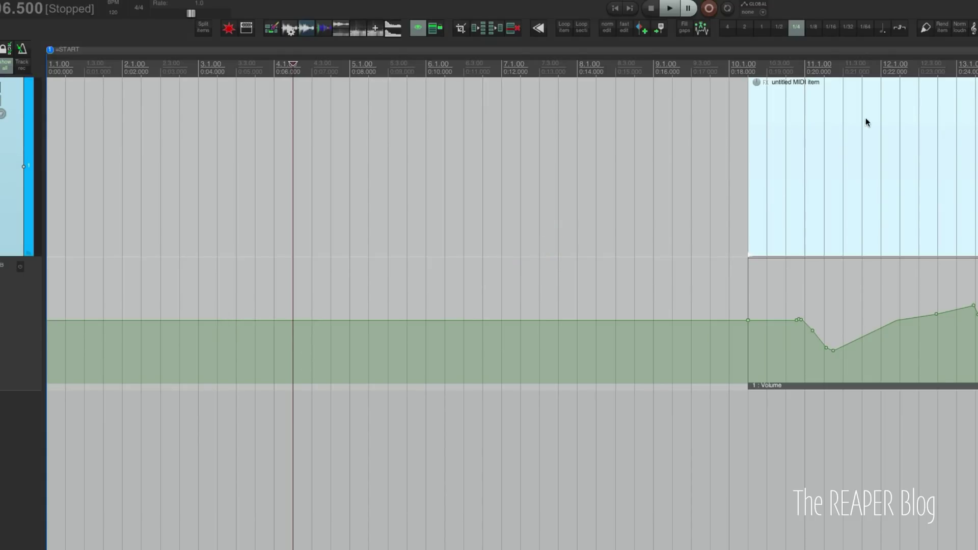
left_click_drag(866, 123, 477, 202)
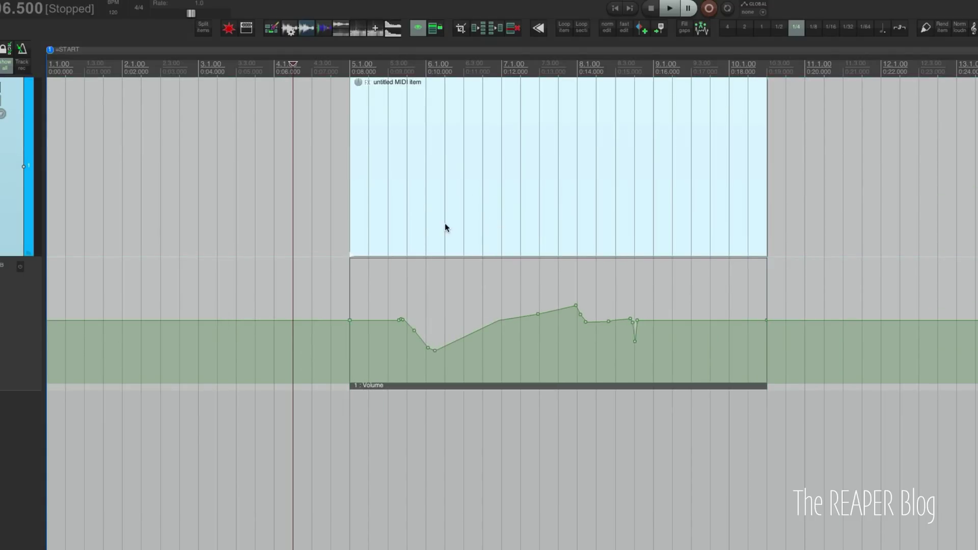
left_click_drag(404, 188, 457, 160)
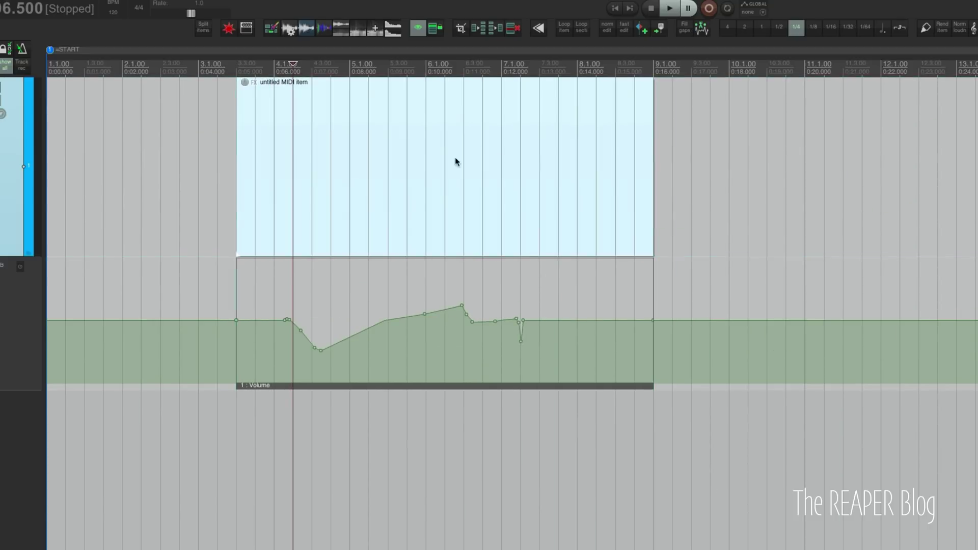
left_click_drag(336, 229, 134, 153)
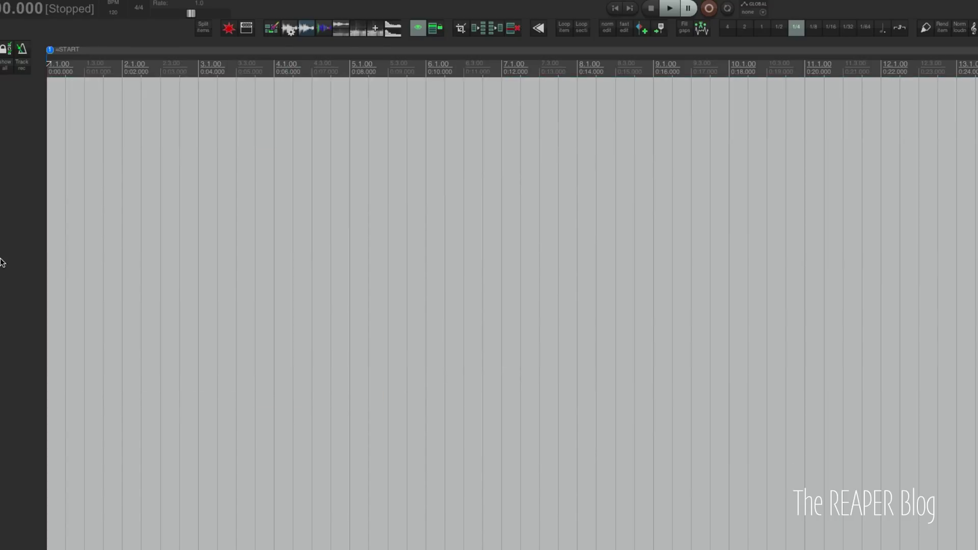